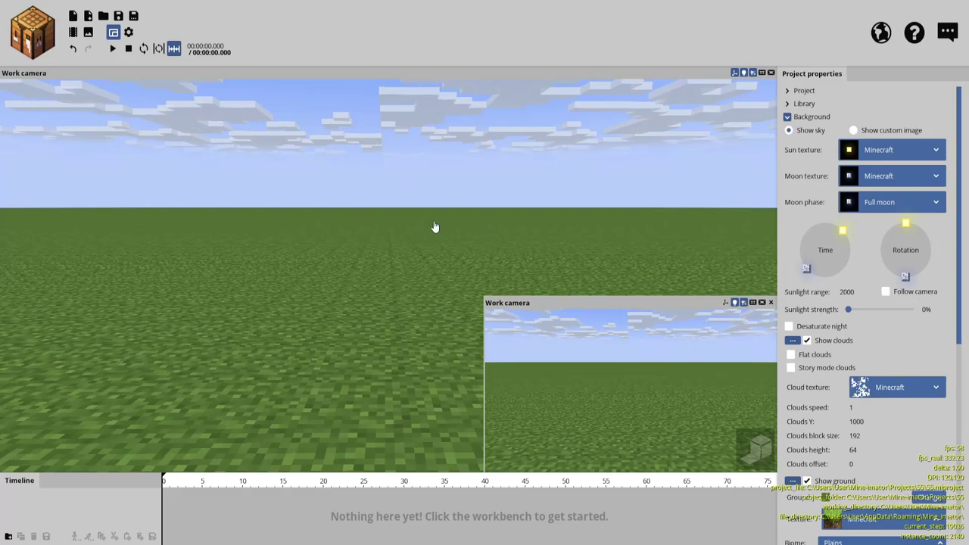
{"action": "right_click_drag", "start_coordinate": [436, 221], "coordinate": [427, 179]}
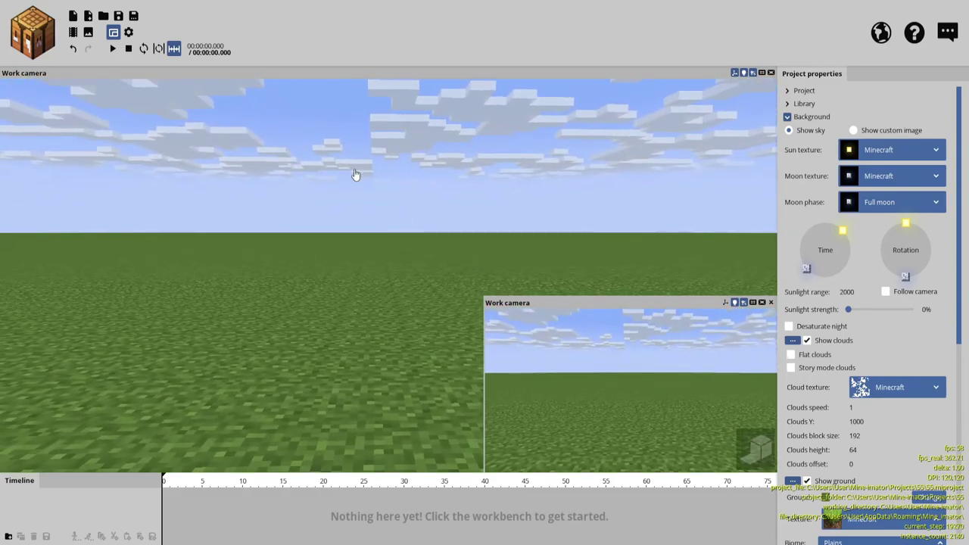
{"action": "mouse_move", "coordinate": [427, 227]}
{"action": "right_mouse_down"}
{"action": "mouse_move", "coordinate": [404, 250]}
{"action": "mouse_move", "coordinate": [436, 210]}
{"action": "right_mouse_up"}
{"action": "right_click_drag", "start_coordinate": [513, 199], "coordinate": [476, 215]}
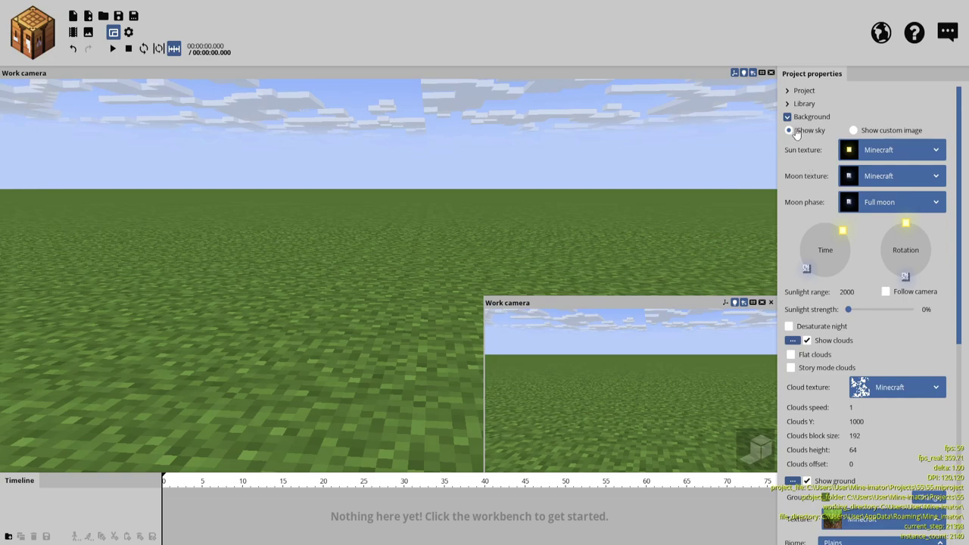
- Switch the background from sky to custom image and hide the clouds
{"action": "left_click", "coordinate": [869, 132]}
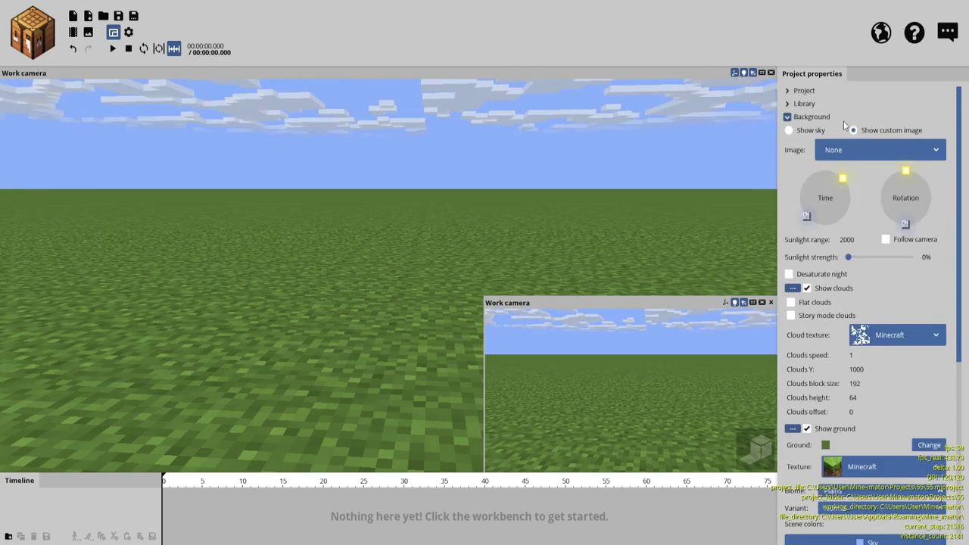
{"action": "left_click_drag", "start_coordinate": [851, 257], "coordinate": [799, 255]}
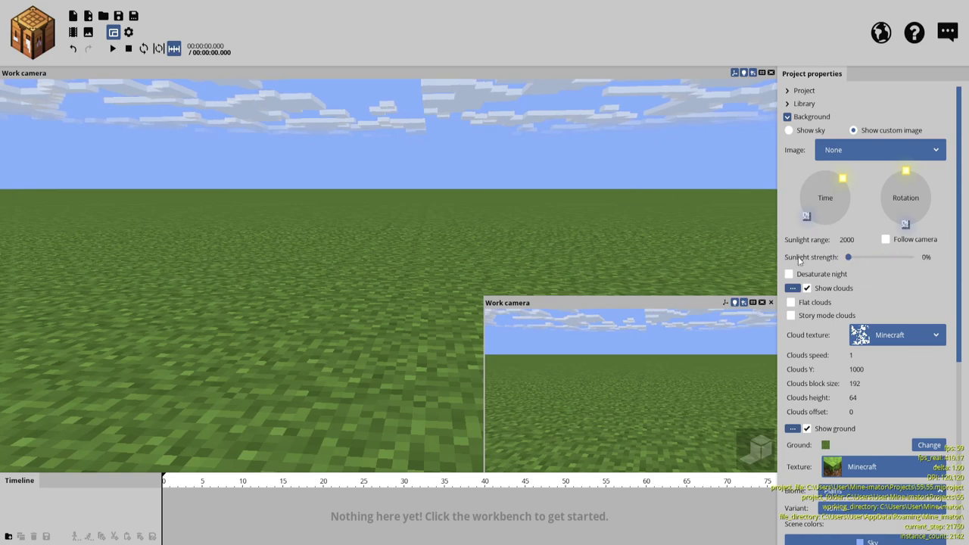
{"action": "left_click", "coordinate": [806, 288]}
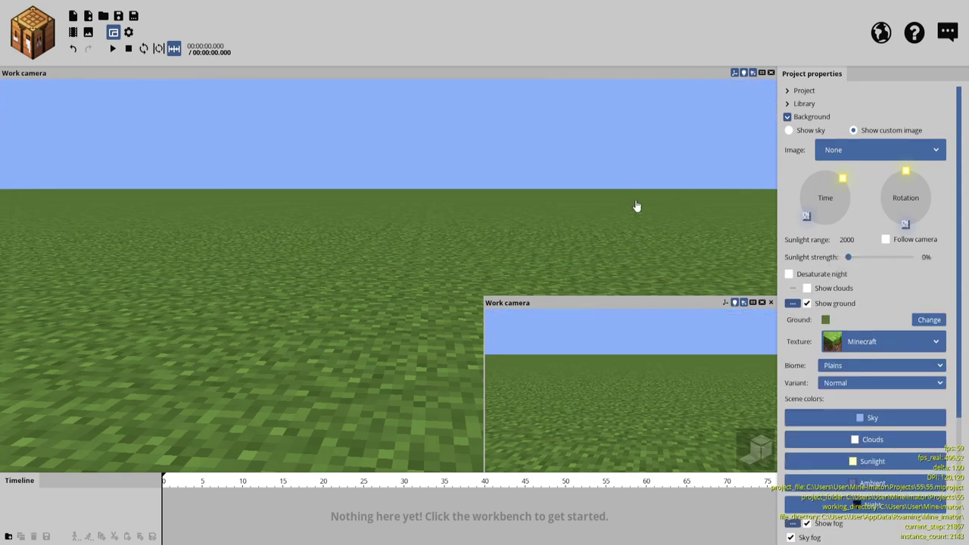
- Set the scene's sky color to black (000000) and hide the ground
{"action": "left_click", "coordinate": [864, 419]}
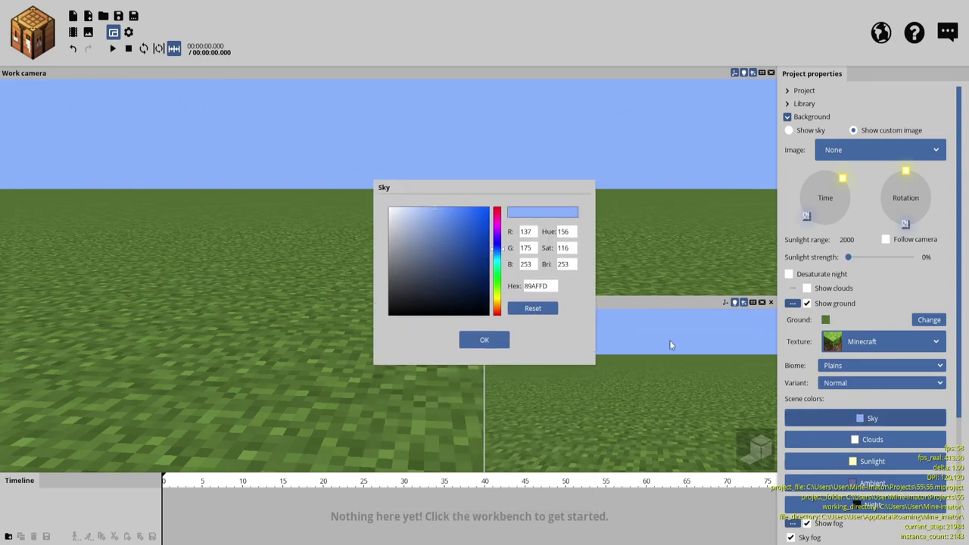
{"action": "left_click_drag", "start_coordinate": [453, 260], "coordinate": [597, 409]}
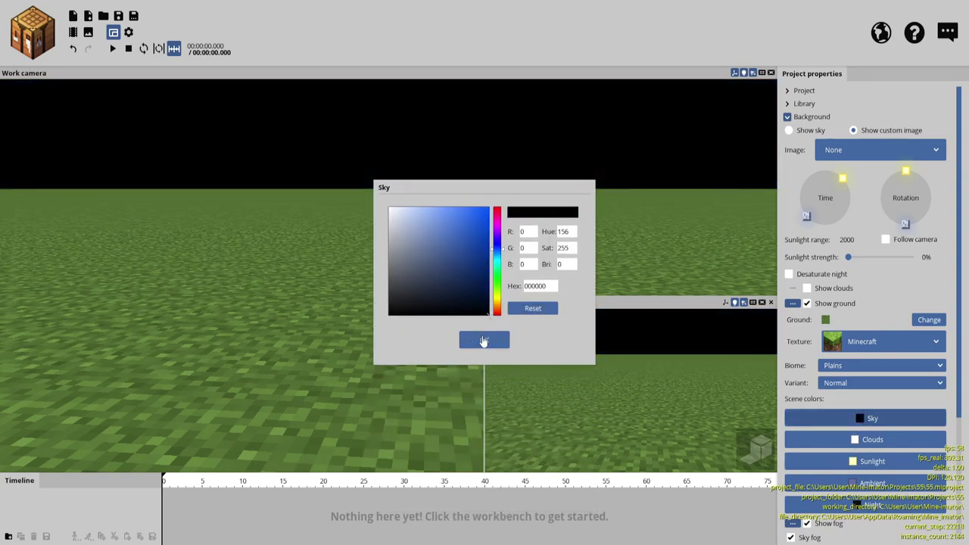
{"action": "left_click", "coordinate": [484, 341]}
{"action": "right_click_drag", "start_coordinate": [469, 219], "coordinate": [385, 210]}
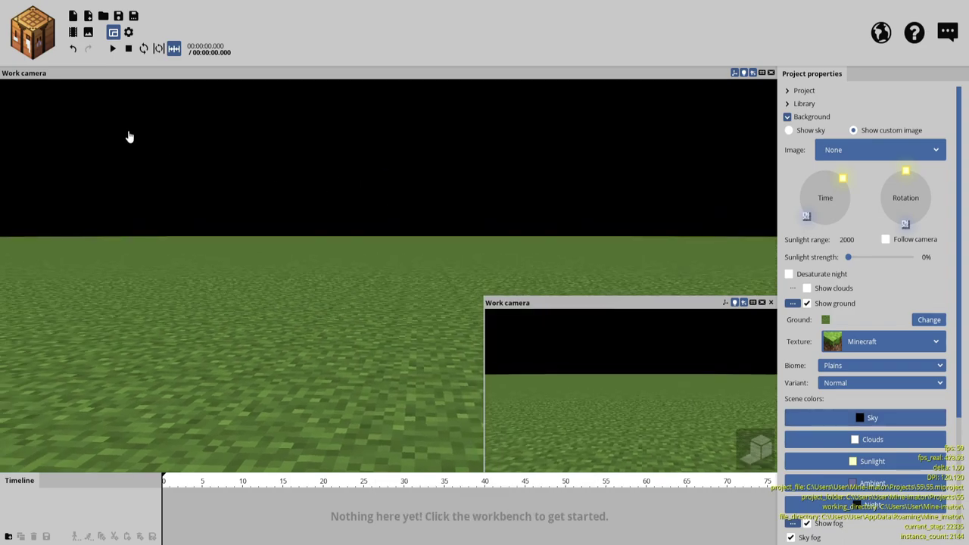
{"action": "left_click", "coordinate": [807, 303]}
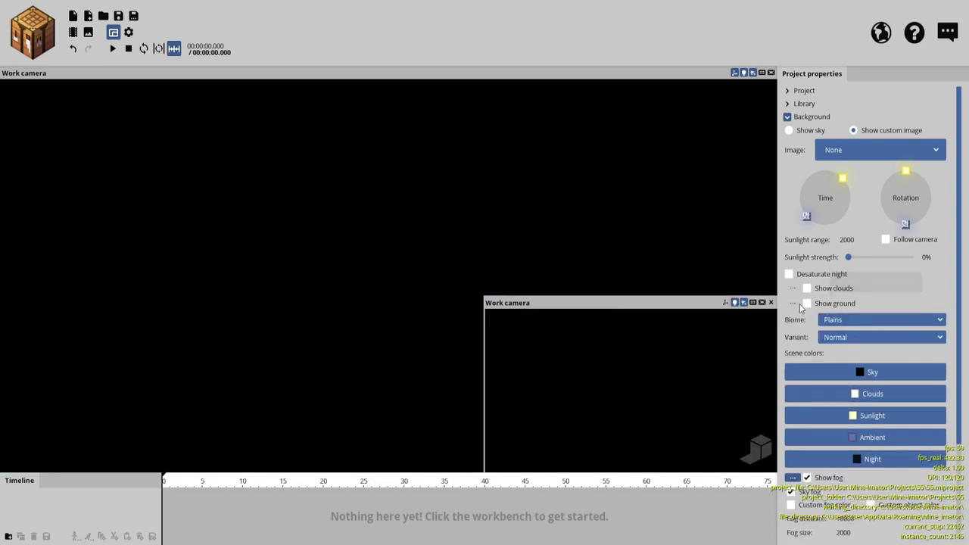
- Create a surface with no texture in the empty scene
{"action": "left_click", "coordinate": [33, 40]}
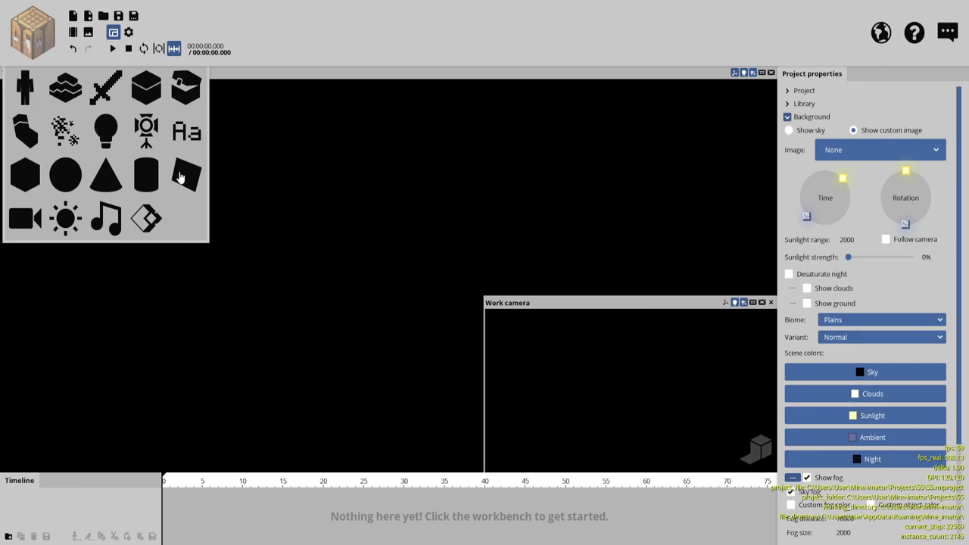
{"action": "left_click", "coordinate": [181, 178]}
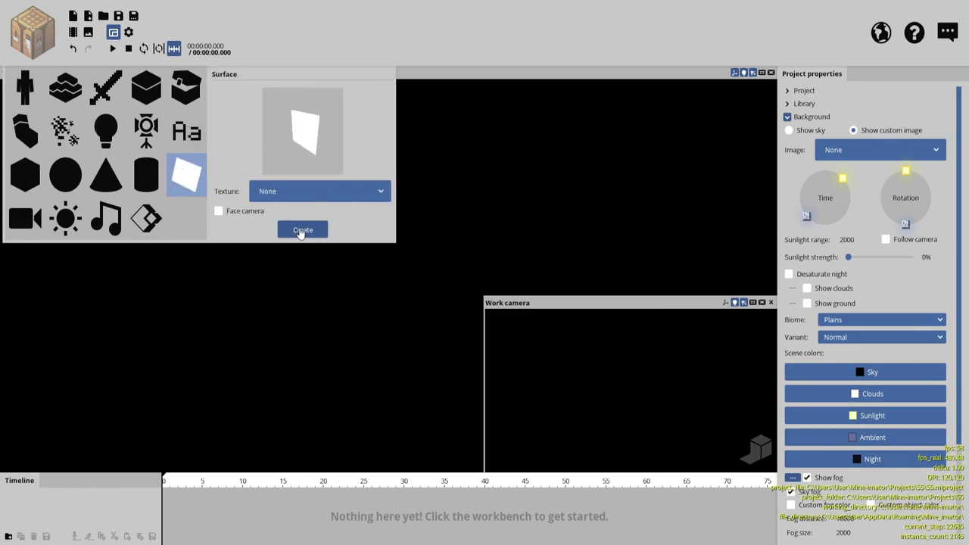
{"action": "left_click", "coordinate": [302, 231]}
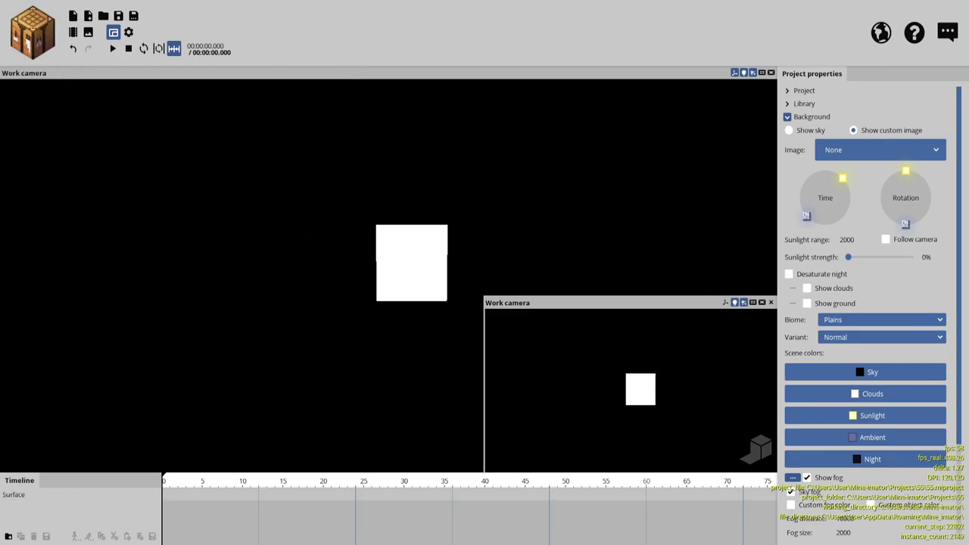
- Add a camera and move it toward the white surface so the square fills most of its view height
{"action": "left_click", "coordinate": [24, 47]}
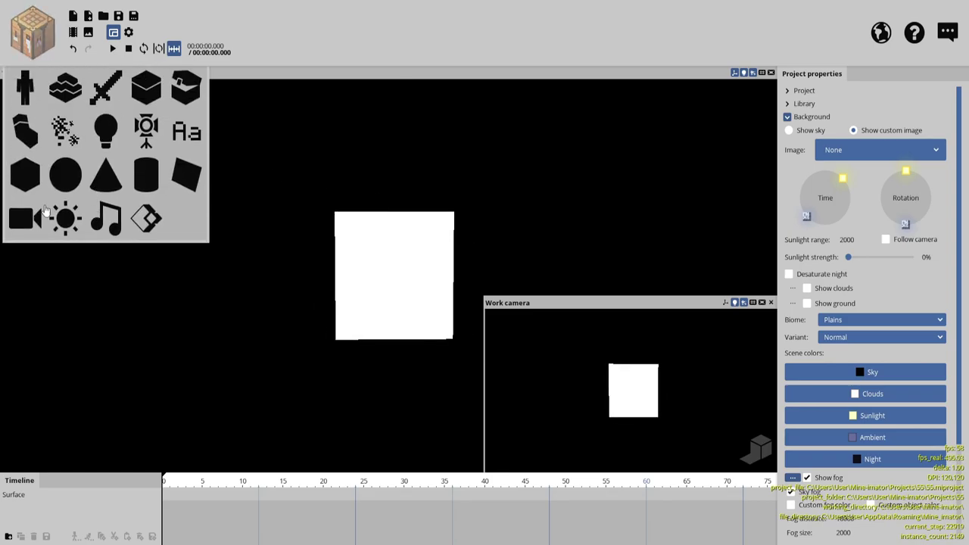
{"action": "left_click", "coordinate": [25, 218]}
{"action": "left_click", "coordinate": [300, 162]}
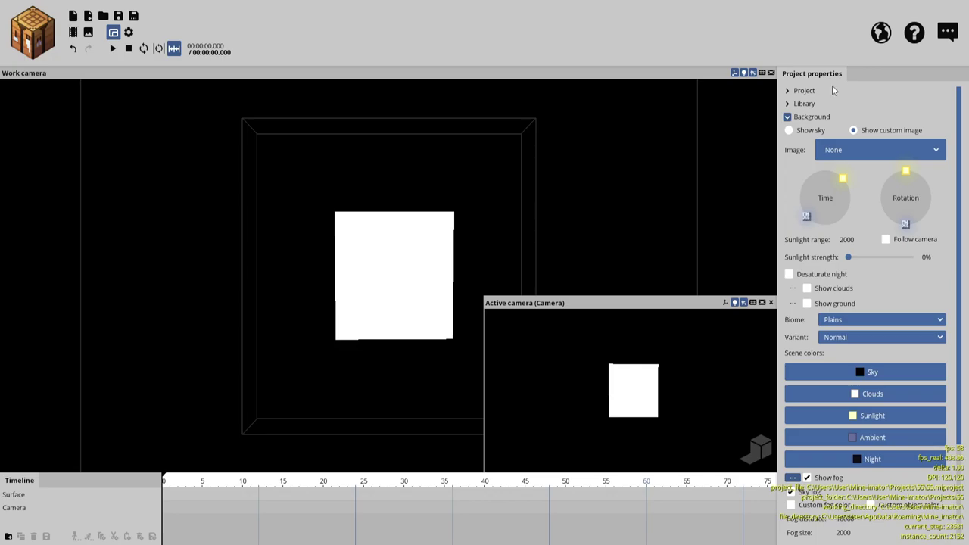
{"action": "right_click_drag", "start_coordinate": [627, 342], "coordinate": [627, 344]}
{"action": "key", "text": "w"}
{"action": "left_click_drag", "start_coordinate": [563, 246], "coordinate": [116, 306]}
- Reset the camera's X rotation to 0° so it faces the surface level
{"action": "left_click", "coordinate": [116, 306]}
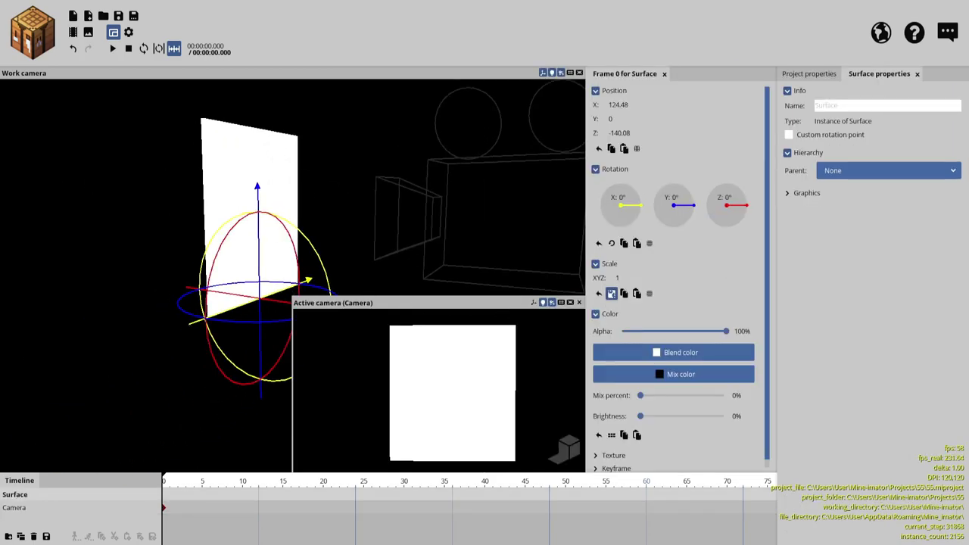
{"action": "mouse_move", "coordinate": [383, 154]}
{"action": "left_mouse_down"}
{"action": "mouse_move", "coordinate": [392, 156]}
{"action": "mouse_move", "coordinate": [384, 154]}
{"action": "left_mouse_up"}
{"action": "mouse_move", "coordinate": [344, 194]}
{"action": "right_mouse_down"}
{"action": "mouse_move", "coordinate": [339, 203]}
{"action": "mouse_move", "coordinate": [349, 203]}
{"action": "right_mouse_up"}
{"action": "key", "text": "d"}
{"action": "key", "text": "w"}
{"action": "left_click", "coordinate": [419, 202]}
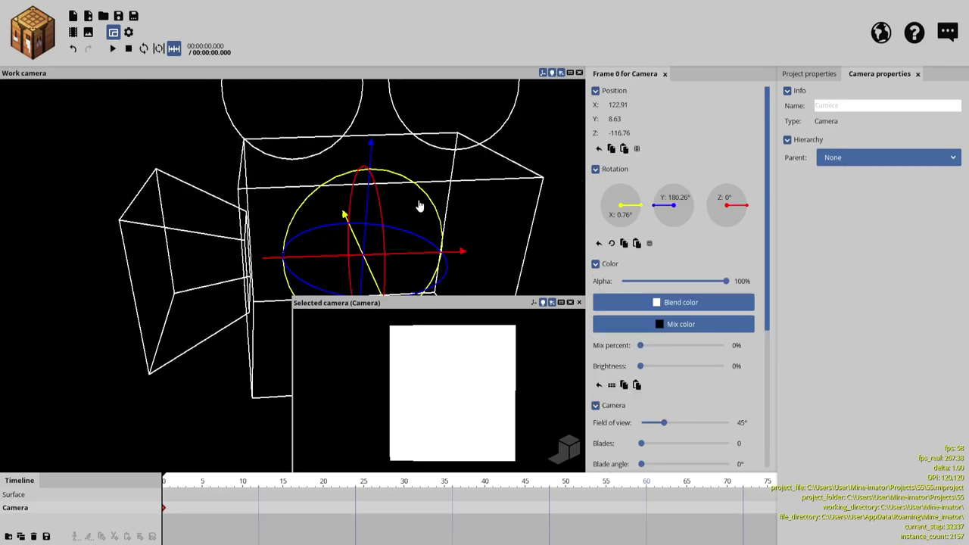
{"action": "left_click", "coordinate": [673, 200]}
{"action": "left_click", "coordinate": [622, 216]}
{"action": "key", "text": "BackSpace"}
{"action": "right_click_drag", "start_coordinate": [509, 172], "coordinate": [509, 172]}
{"action": "key", "text": "s"}
{"action": "left_click", "coordinate": [509, 171]}
{"action": "middle_click_drag", "start_coordinate": [522, 174], "coordinate": [453, 181]}
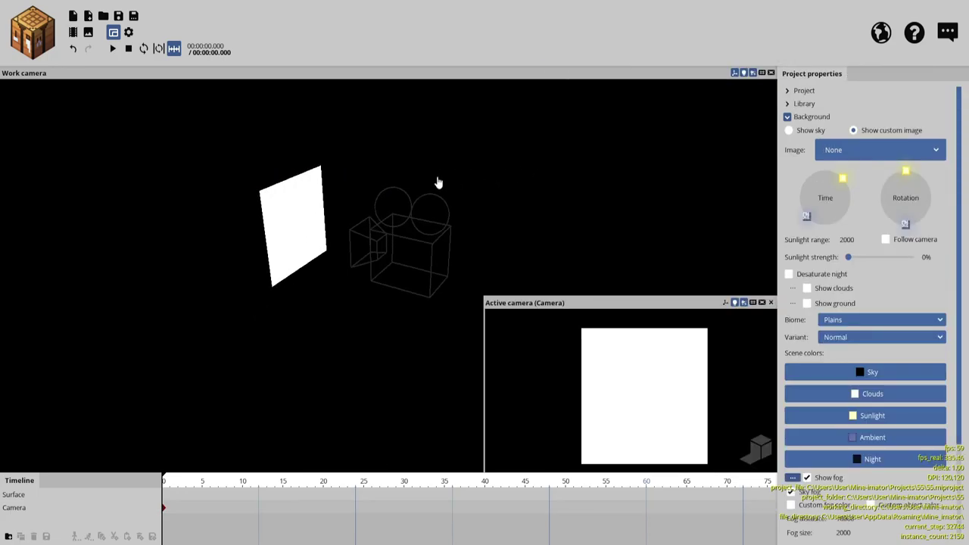
- Give the surface a red (FF0000) mix color with mix percent and brightness both at 100%
{"action": "left_click", "coordinate": [295, 220]}
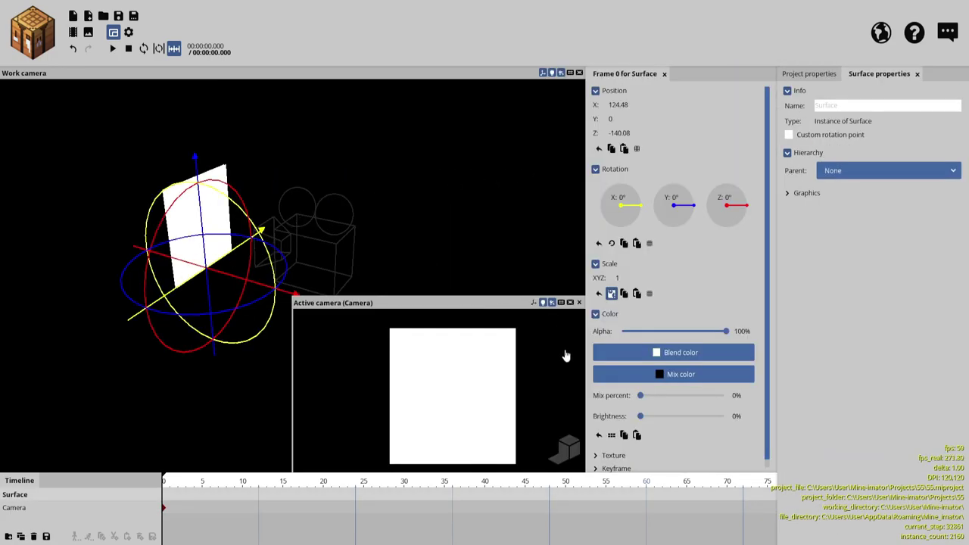
{"action": "left_click_drag", "start_coordinate": [659, 404], "coordinate": [775, 404]}
{"action": "left_click", "coordinate": [682, 382]}
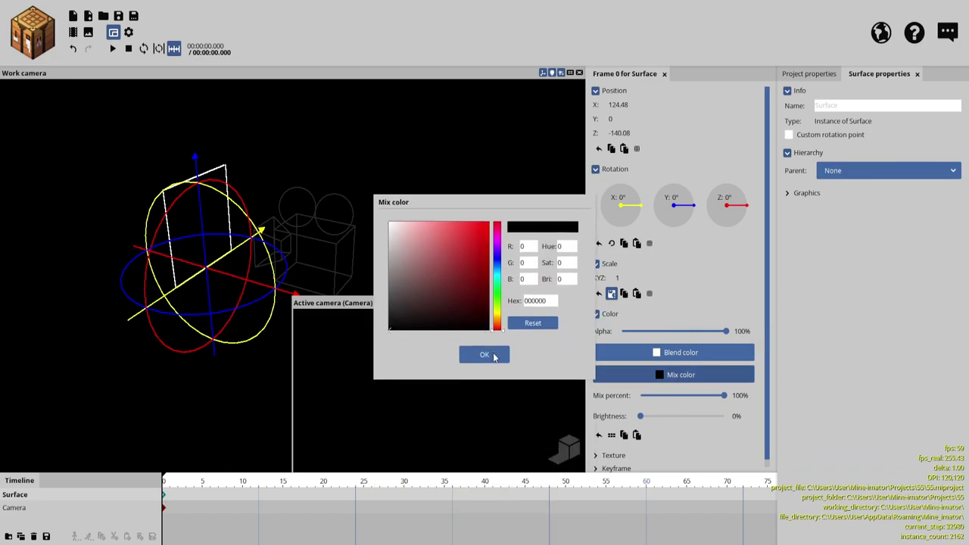
{"action": "left_click_drag", "start_coordinate": [383, 280], "coordinate": [489, 207]}
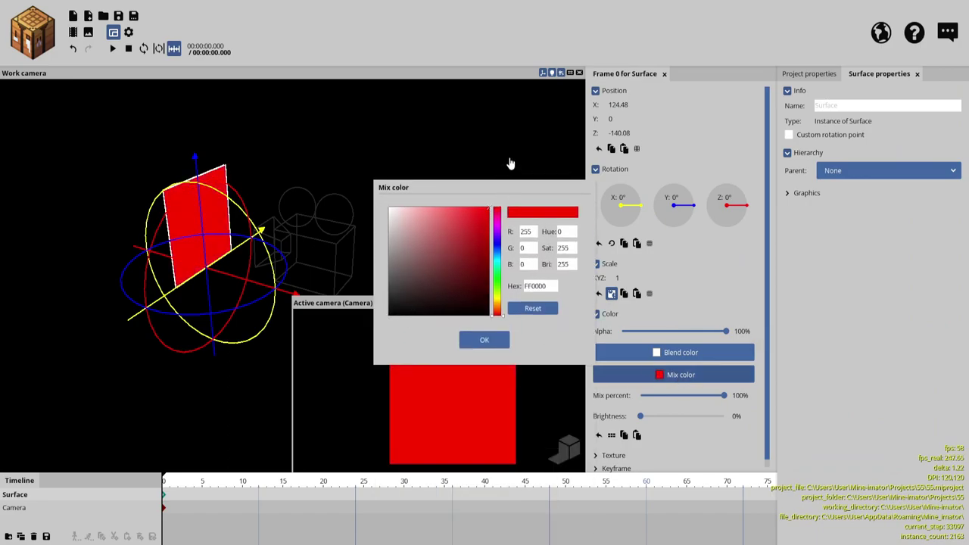
{"action": "left_click", "coordinate": [481, 340]}
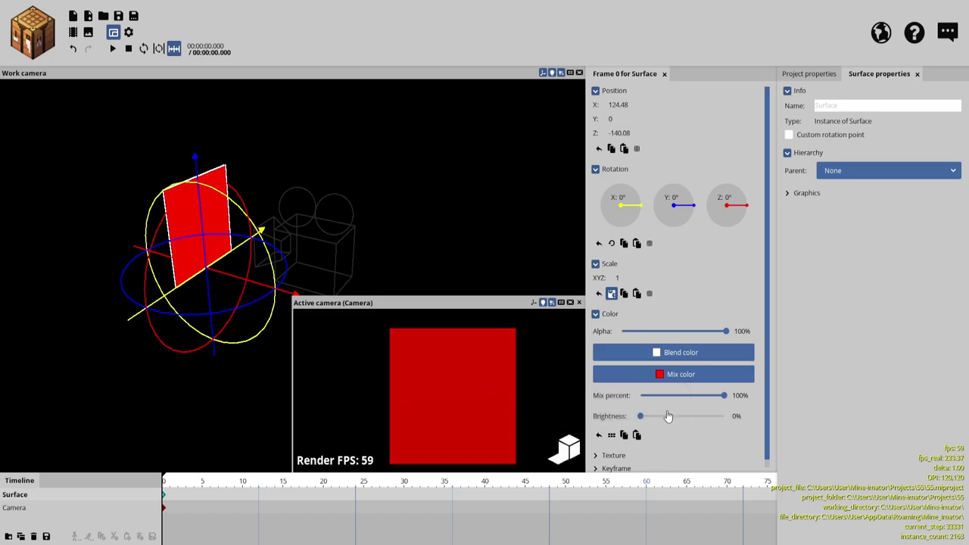
{"action": "left_click_drag", "start_coordinate": [670, 416], "coordinate": [738, 418]}
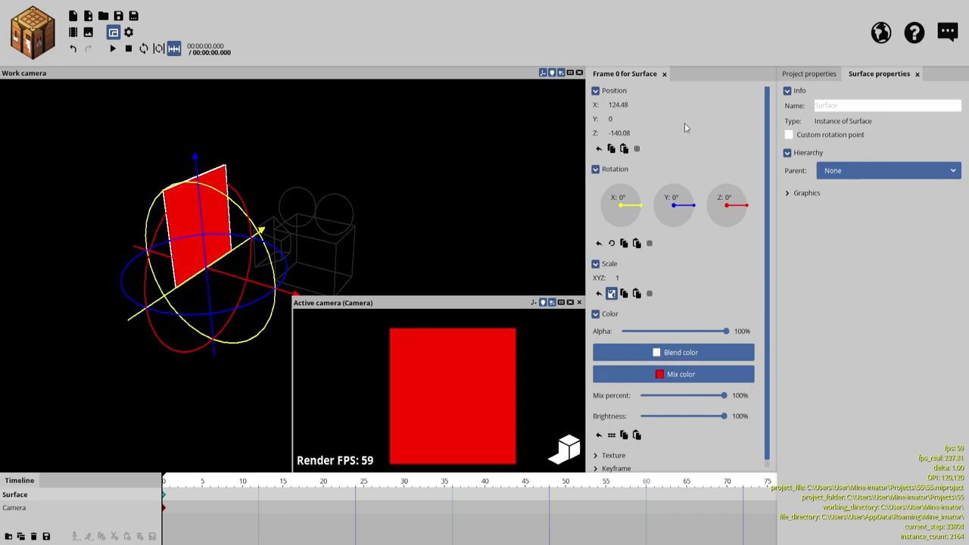
- Try Bloom on the camera with radius 283%, intensity 300% and anamorphic ratio 100%, and turn it off again
{"action": "left_click", "coordinate": [356, 257]}
{"action": "left_click", "coordinate": [804, 75]}
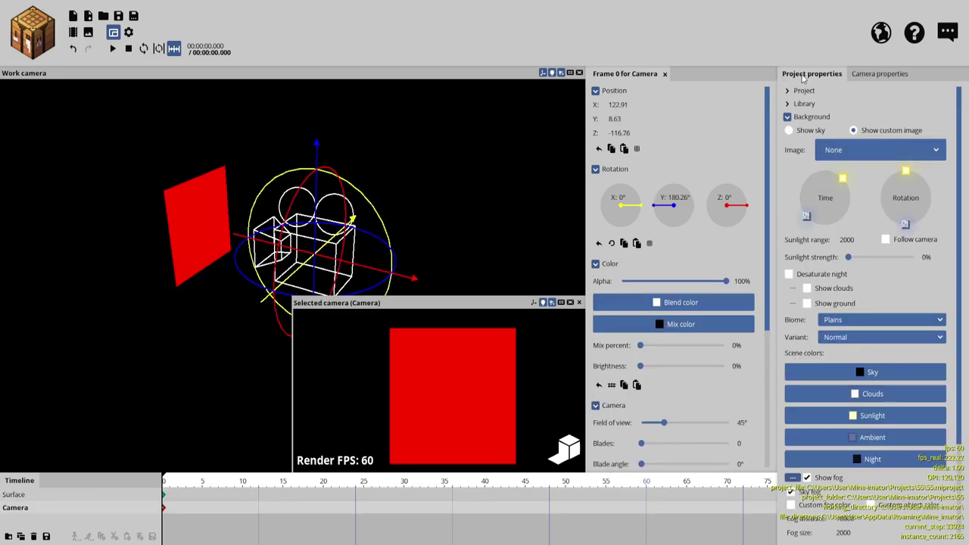
{"action": "left_click", "coordinate": [882, 74]}
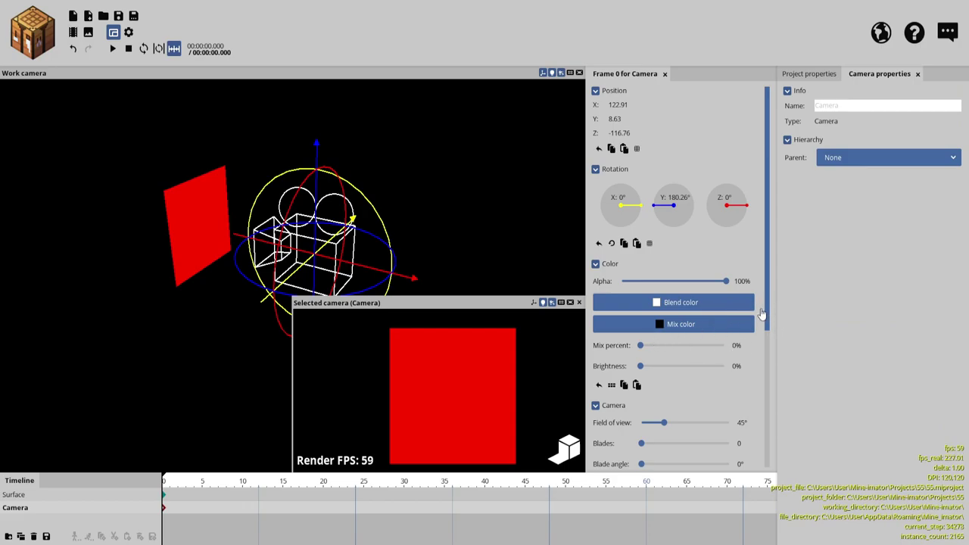
{"action": "scroll", "coordinate": [773, 324], "scroll_direction": "down", "scroll_amount": 1}
{"action": "left_click_drag", "start_coordinate": [640, 339], "coordinate": [615, 335]}
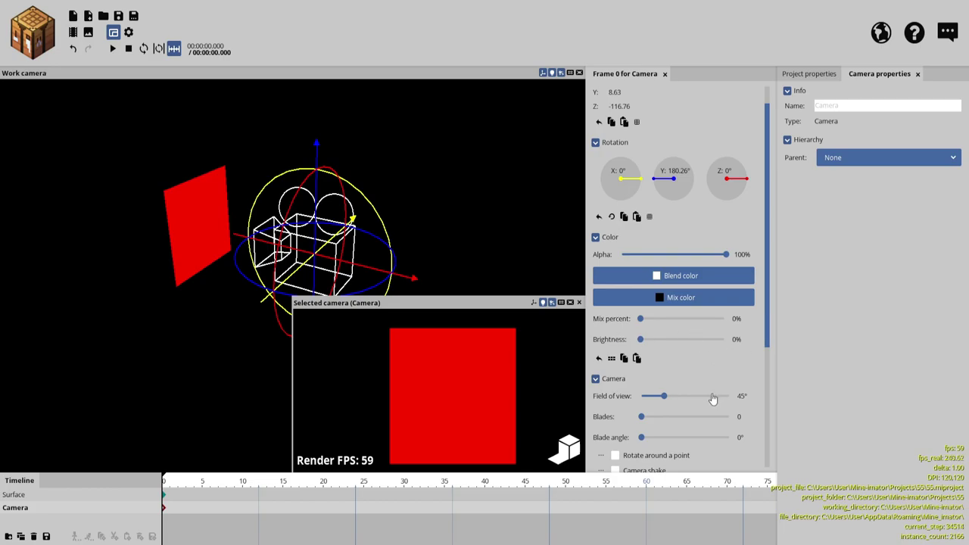
{"action": "left_click_drag", "start_coordinate": [772, 321], "coordinate": [758, 387]}
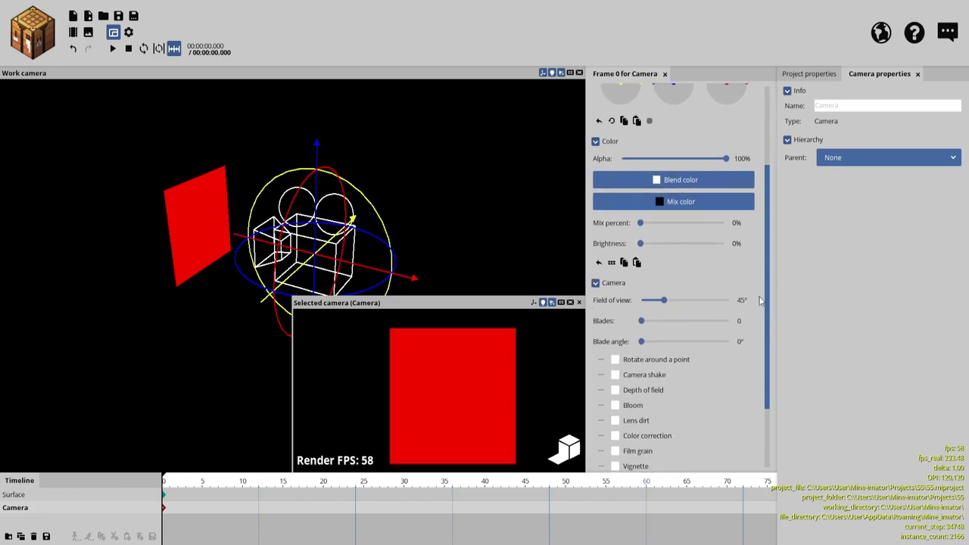
{"action": "left_click", "coordinate": [615, 405]}
{"action": "left_click_drag", "start_coordinate": [685, 444], "coordinate": [725, 444]}
{"action": "scroll", "coordinate": [769, 426], "scroll_direction": "down", "scroll_amount": 3}
{"action": "left_click_drag", "start_coordinate": [667, 334], "coordinate": [730, 334]}
{"action": "left_click_drag", "start_coordinate": [658, 354], "coordinate": [731, 354]}
{"action": "scroll", "coordinate": [771, 360], "scroll_direction": "down", "scroll_amount": 3}
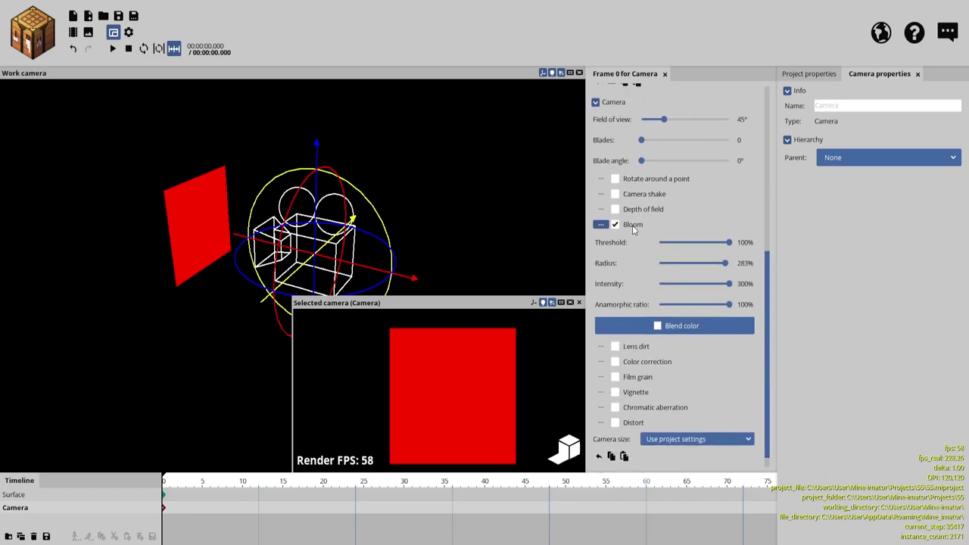
{"action": "left_click", "coordinate": [615, 224]}
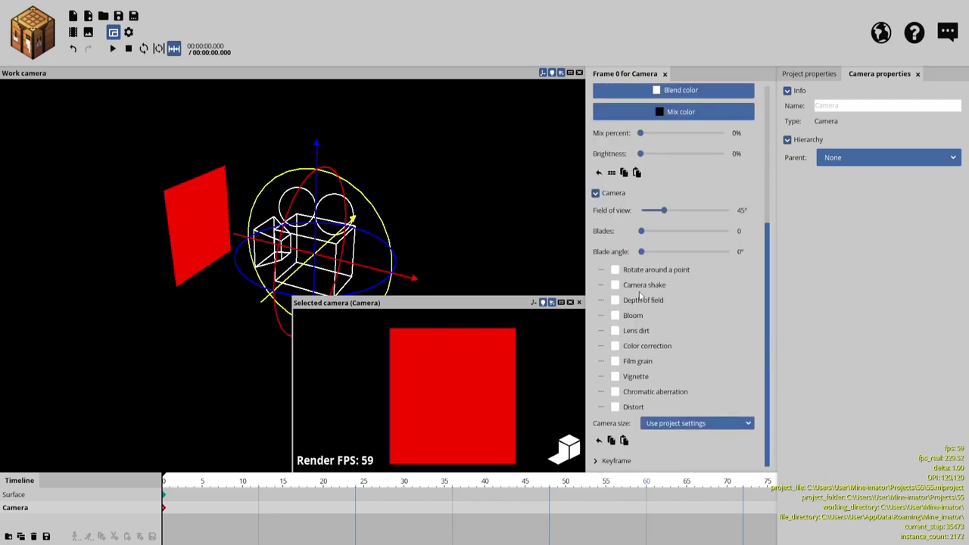
- Enable color correction on the camera with contrast 93%, brightness 30%, saturation 200% and vibrance 100%
{"action": "left_click", "coordinate": [615, 346]}
{"action": "left_click_drag", "start_coordinate": [656, 365], "coordinate": [771, 407]}
{"action": "left_click_drag", "start_coordinate": [639, 427], "coordinate": [732, 424]}
{"action": "left_click", "coordinate": [420, 187]}
{"action": "left_click_drag", "start_coordinate": [420, 187], "coordinate": [386, 190]}
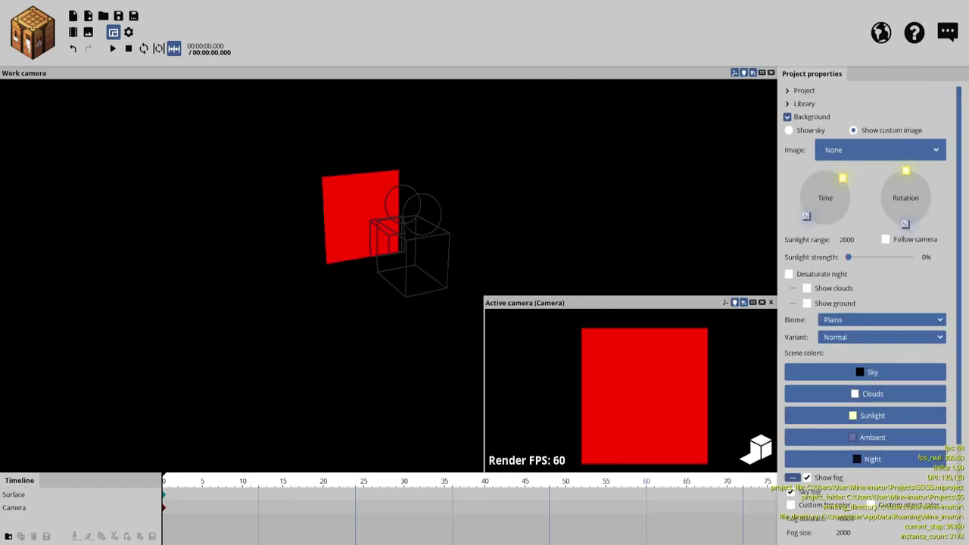
- Adjust the camera's position values so the red surface sits near the center of its view
{"action": "left_click", "coordinate": [420, 260]}
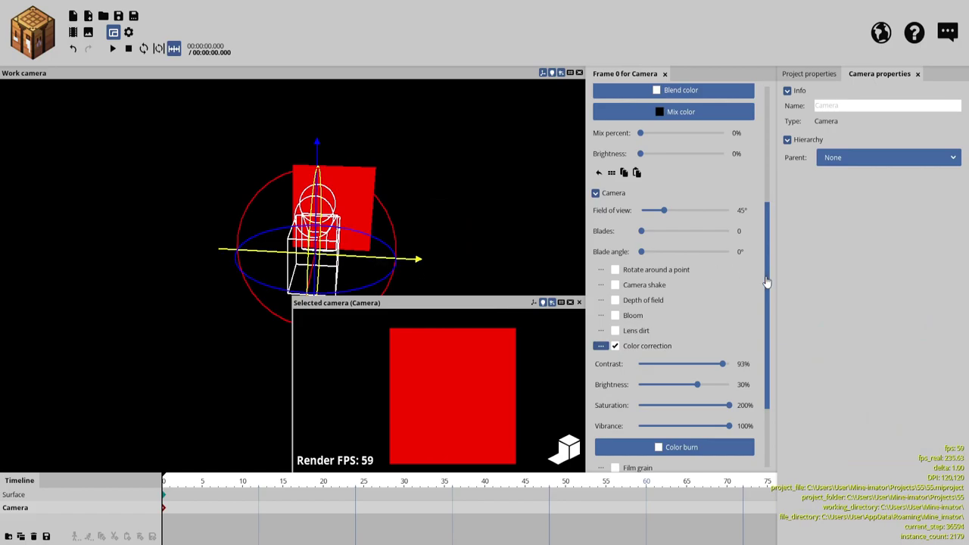
{"action": "left_click_drag", "start_coordinate": [768, 281], "coordinate": [763, 161]}
{"action": "left_click", "coordinate": [623, 121]}
{"action": "key", "text": "BackSpace"}
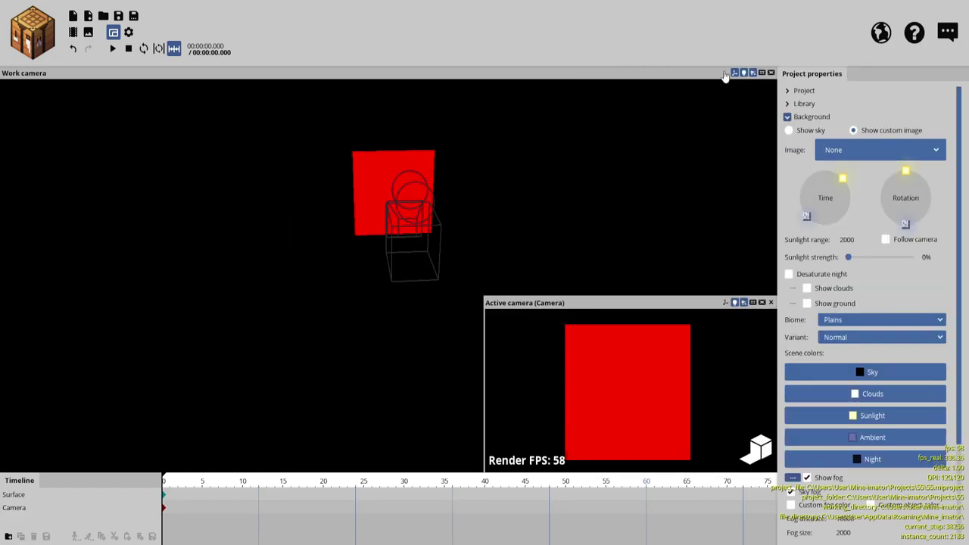
- Duplicate the red surface and move the copy slightly toward the camera, to Z -138.52
{"action": "right_click_drag", "start_coordinate": [577, 183], "coordinate": [617, 189]}
{"action": "left_click", "coordinate": [246, 228]}
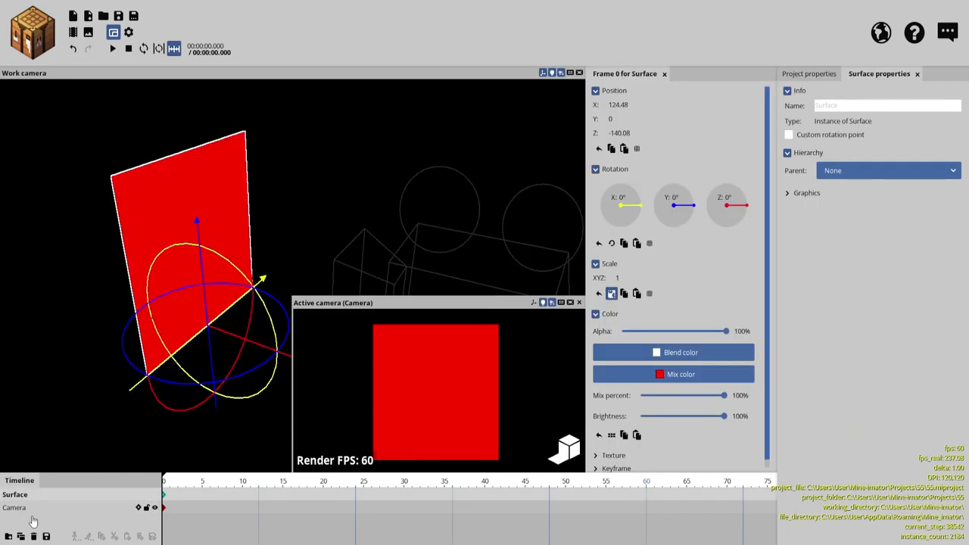
{"action": "left_click", "coordinate": [21, 536]}
{"action": "left_click_drag", "start_coordinate": [226, 341], "coordinate": [239, 348]}
- Set the front surface copy's mix color to white (FFFFFF), trying black along the way
{"action": "left_click", "coordinate": [682, 374]}
{"action": "left_click_drag", "start_coordinate": [471, 275], "coordinate": [371, 176]}
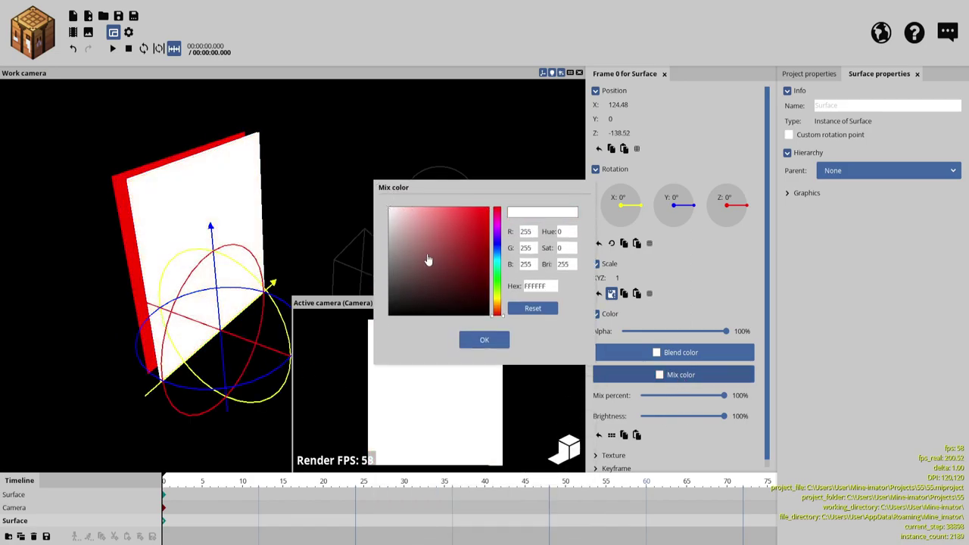
{"action": "left_click_drag", "start_coordinate": [447, 258], "coordinate": [389, 351]}
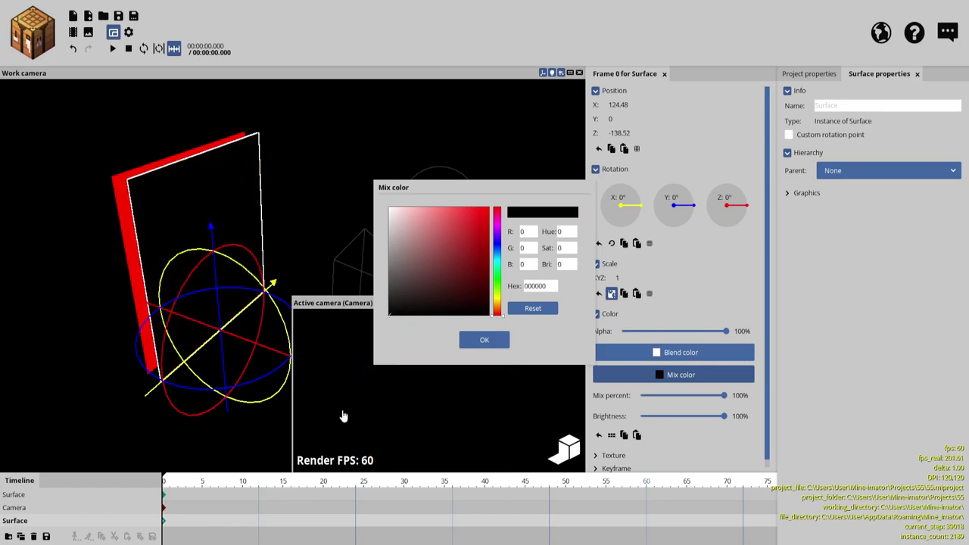
{"action": "left_click_drag", "start_coordinate": [430, 281], "coordinate": [362, 180]}
{"action": "left_click", "coordinate": [464, 340]}
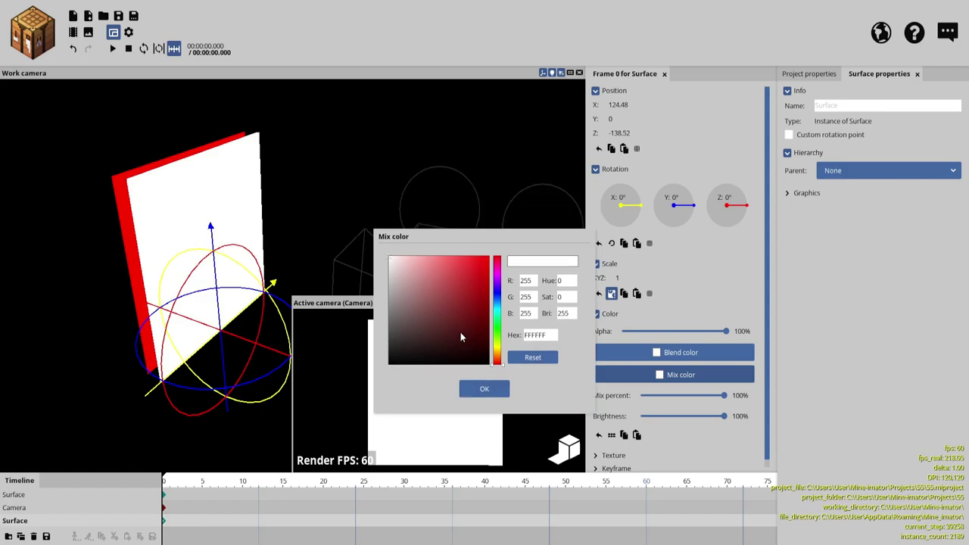
- Scale the white front surface down to 0.65 and raise it to about Y 3.81 within the red surface
{"action": "left_click_drag", "start_coordinate": [629, 277], "coordinate": [618, 278]}
{"action": "left_click_drag", "start_coordinate": [231, 276], "coordinate": [211, 240]}
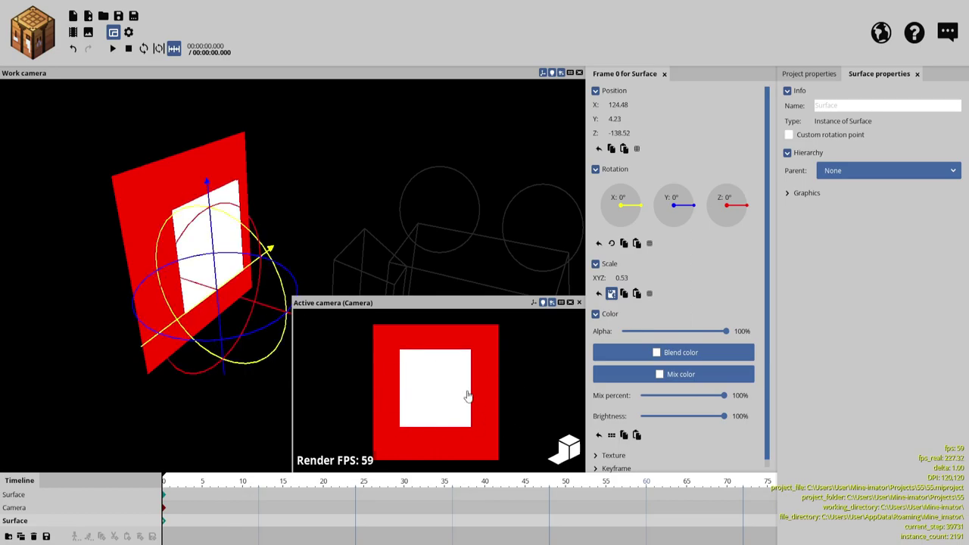
{"action": "left_click_drag", "start_coordinate": [631, 277], "coordinate": [638, 273]}
{"action": "left_click_drag", "start_coordinate": [209, 189], "coordinate": [209, 196]}
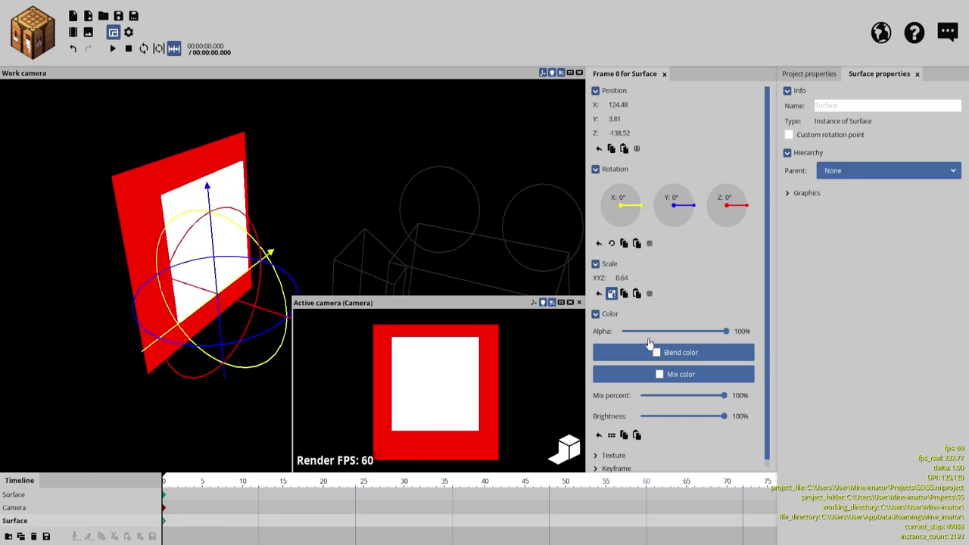
{"action": "left_click", "coordinate": [628, 278]}
{"action": "key", "text": "BackSpace"}
{"action": "type", "text": "65"}
{"action": "key", "text": "BackSpace"}
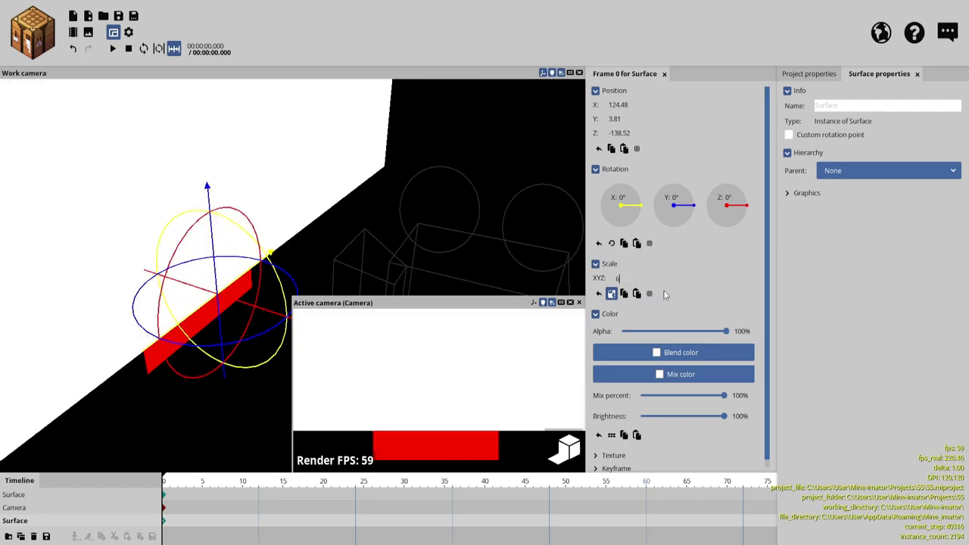
{"action": "key", "text": "BackSpace"}
{"action": "type", "text": "0"}
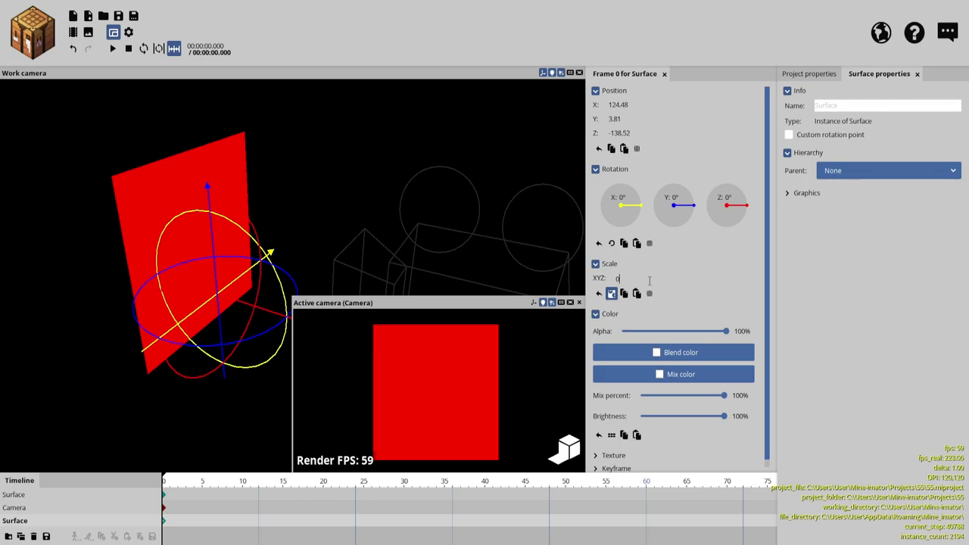
{"action": "type", "text": "6"}
{"action": "key", "text": "BackSpace"}
{"action": "type", "text": ".65"}
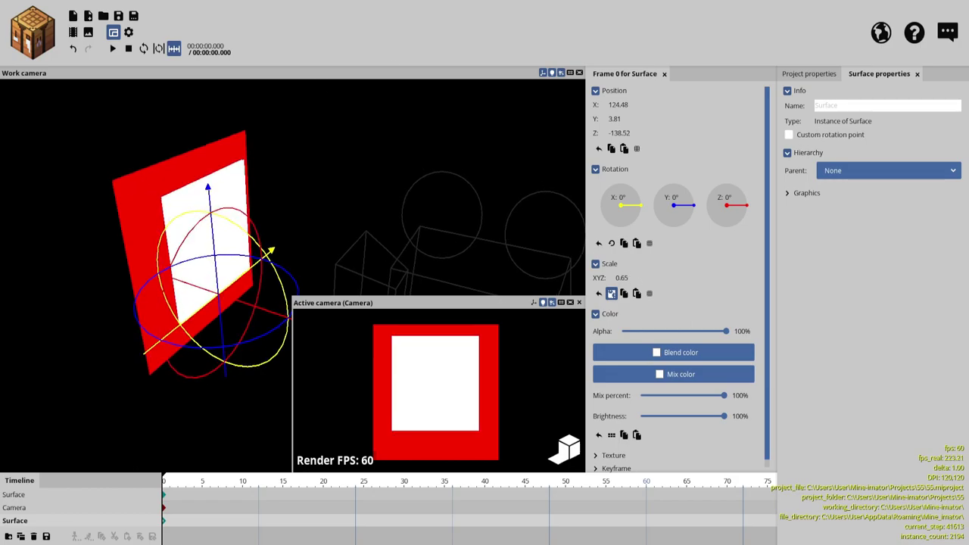
- Center the white surface vertically on the red one by setting its Y position to 3
{"action": "left_click_drag", "start_coordinate": [207, 196], "coordinate": [209, 205]}
{"action": "left_click", "coordinate": [619, 119]}
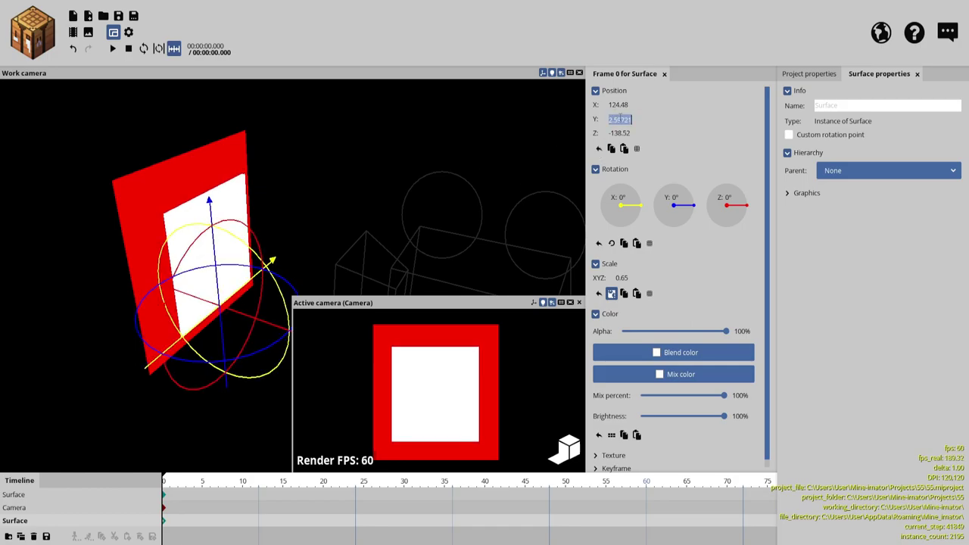
{"action": "key", "text": "BackSpace"}
{"action": "left_click_drag", "start_coordinate": [212, 237], "coordinate": [210, 211]}
{"action": "left_click", "coordinate": [616, 119]}
{"action": "type", "text": "3"}
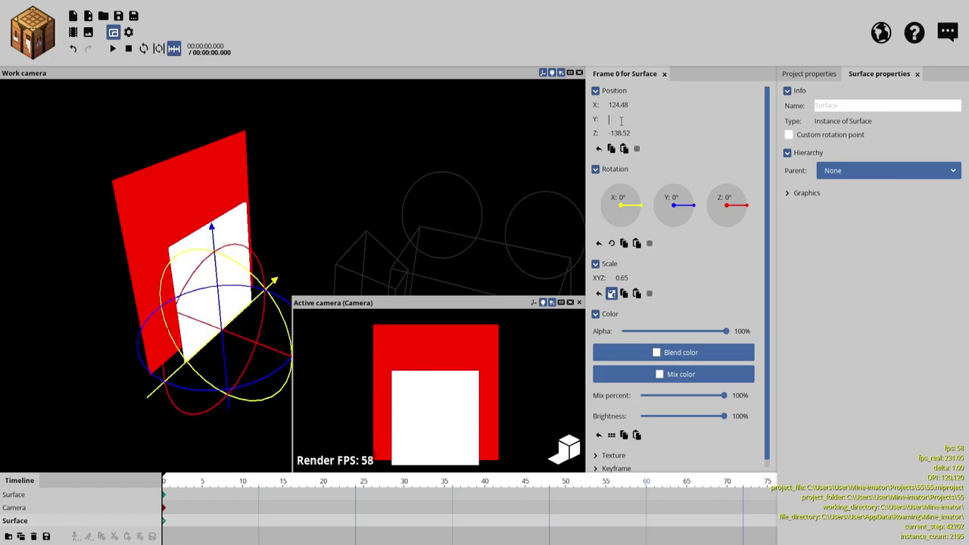
{"action": "key", "text": "Return"}
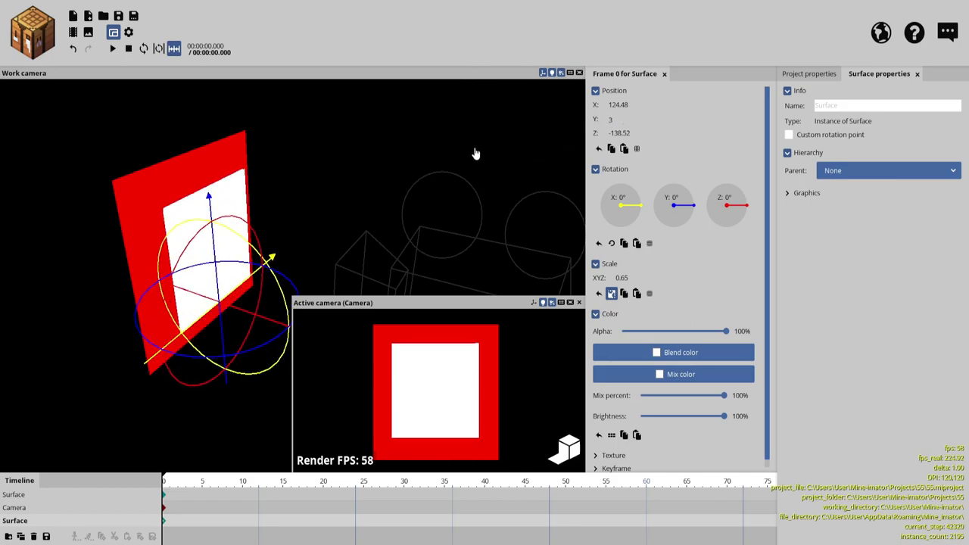
- Create a 3D text object with the Minecraft font
{"action": "left_click_drag", "start_coordinate": [448, 146], "coordinate": [357, 212]}
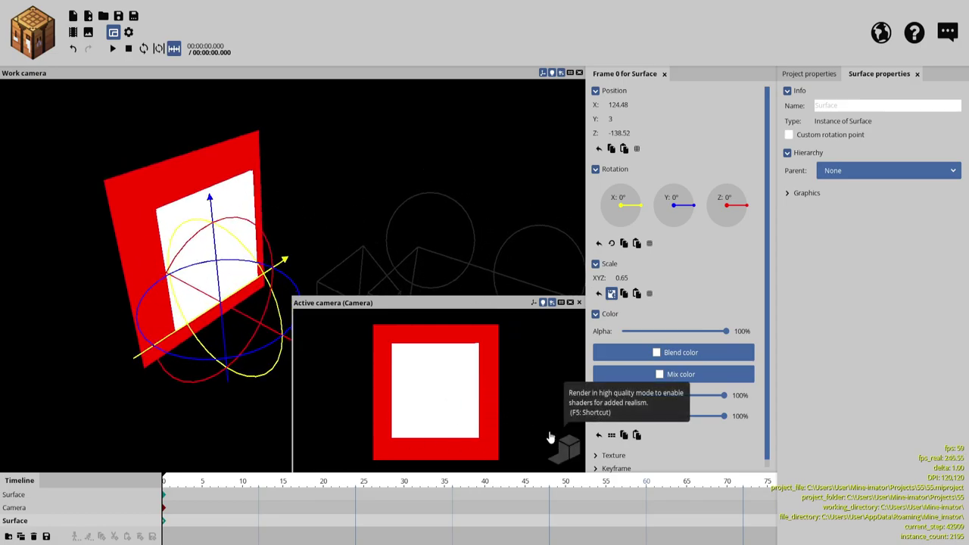
{"action": "left_click", "coordinate": [32, 34]}
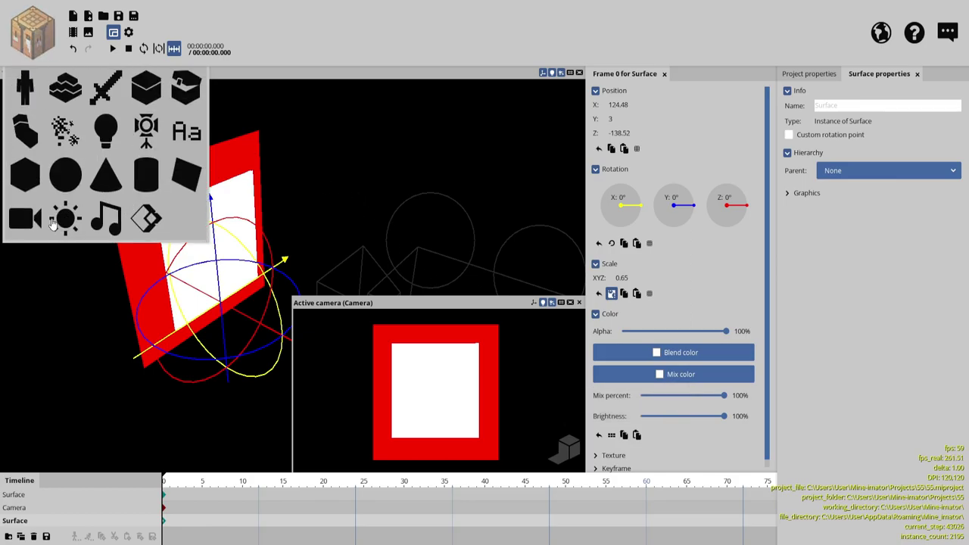
{"action": "left_click", "coordinate": [180, 182]}
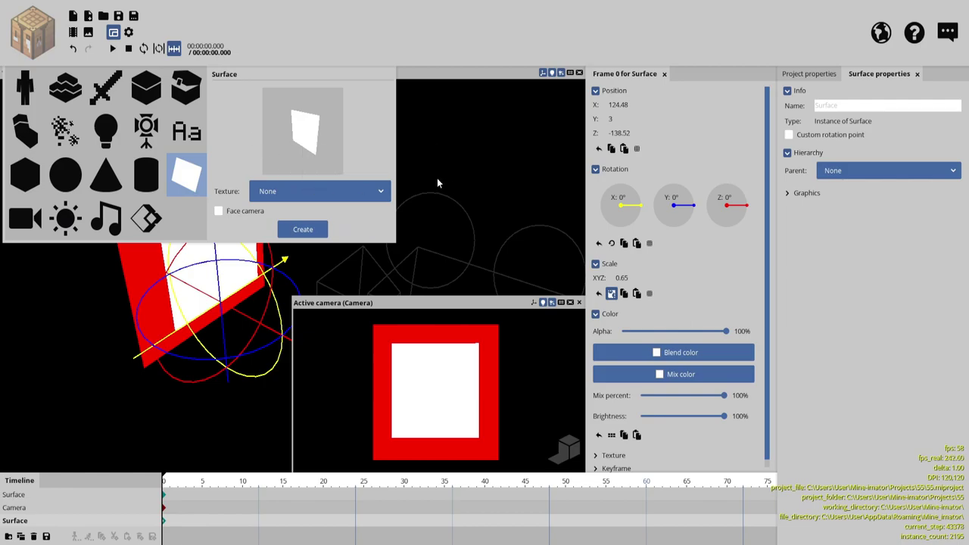
{"action": "left_click", "coordinate": [179, 133]}
{"action": "left_click", "coordinate": [221, 208]}
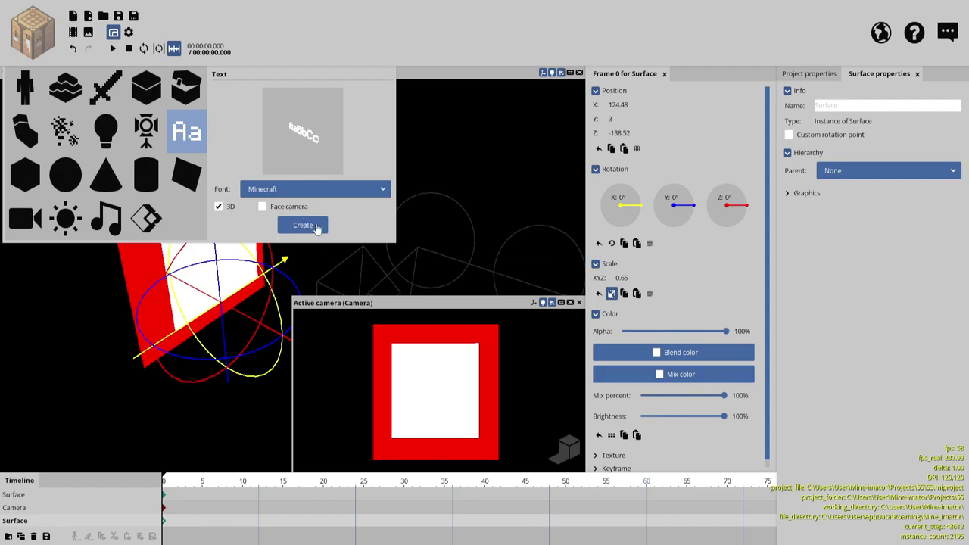
{"action": "left_click", "coordinate": [282, 224]}
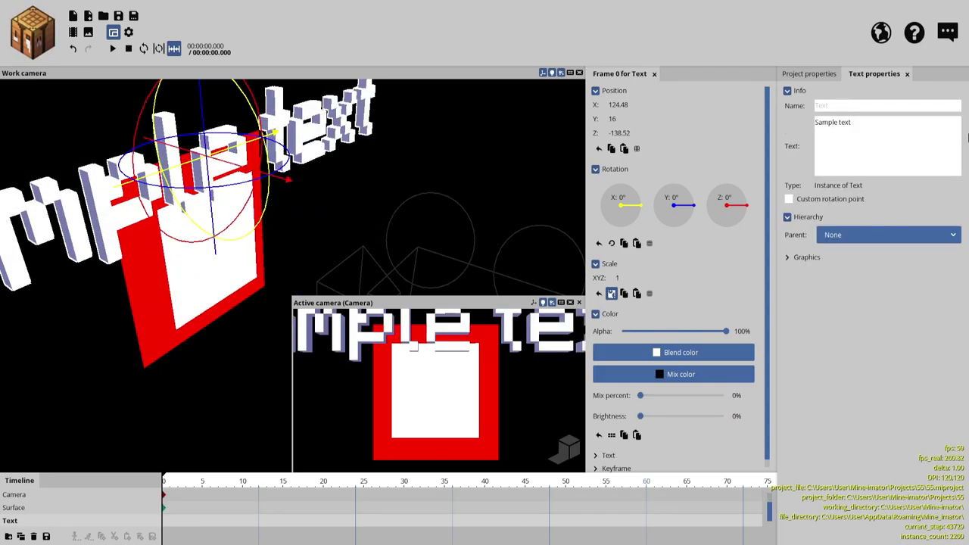
- Replace the sample text with 7 and lower the text to about Y 8.46, over the white surface
{"action": "left_click", "coordinate": [930, 132]}
{"action": "key", "text": "ctrl+a"}
{"action": "key", "text": "BackSpace"}
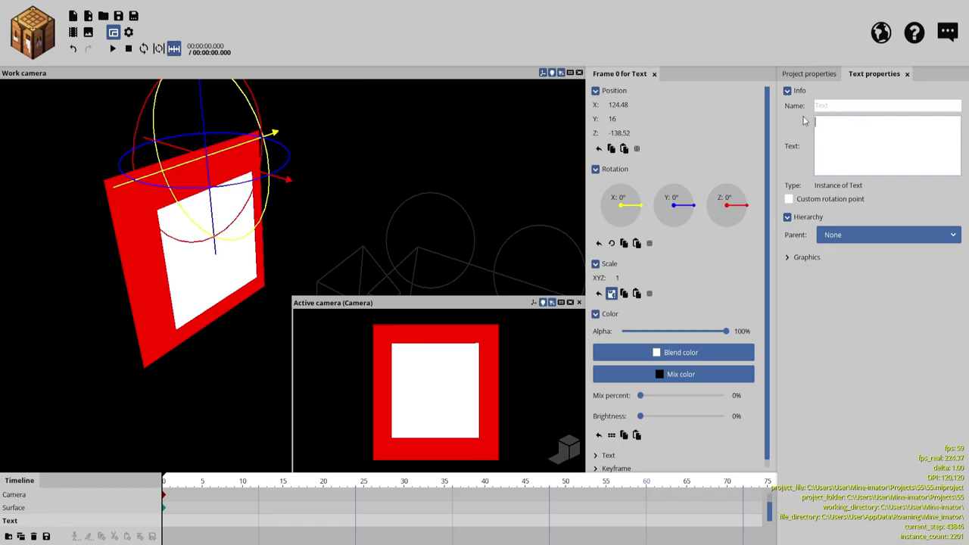
{"action": "type", "text": "?"}
{"action": "key", "text": "BackSpace"}
{"action": "type", "text": "?"}
{"action": "left_click_drag", "start_coordinate": [203, 108], "coordinate": [236, 198]}
- Set the digit's mix percent to 100% and center it on the white surface at about X 125.44, Y 7.96
{"action": "left_click_drag", "start_coordinate": [720, 406], "coordinate": [772, 406]}
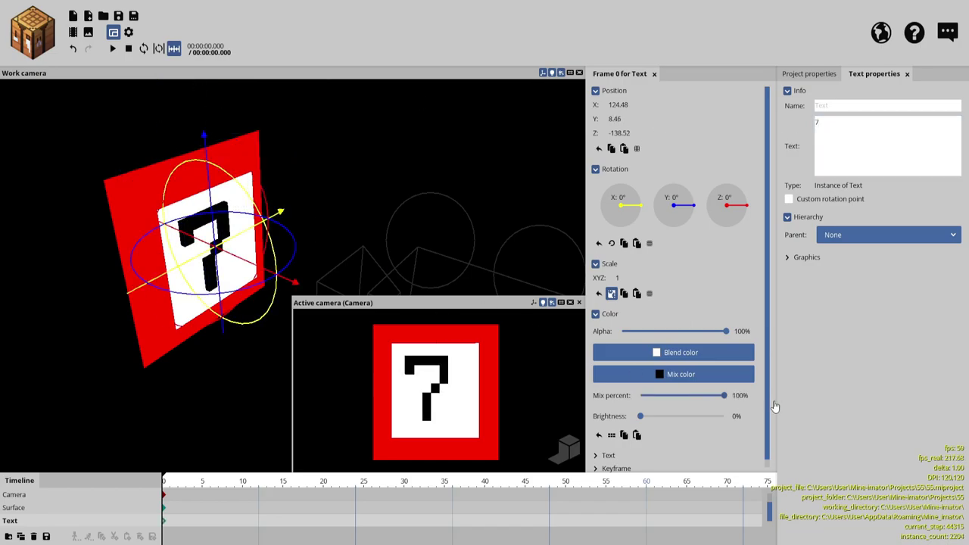
{"action": "left_click_drag", "start_coordinate": [247, 250], "coordinate": [150, 178]}
{"action": "left_click_drag", "start_coordinate": [213, 188], "coordinate": [212, 196]}
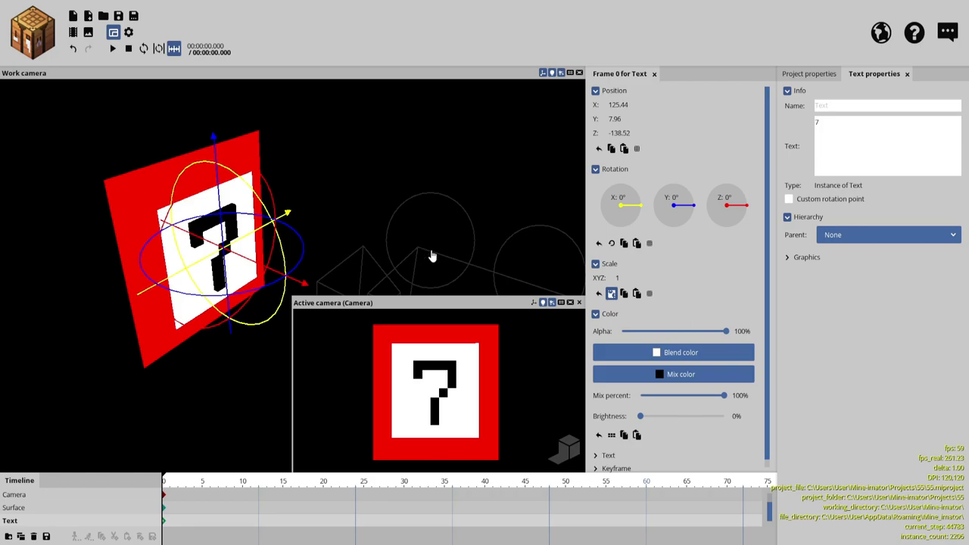
- Change the text object's content to 9
{"action": "left_click", "coordinate": [909, 119]}
{"action": "key", "text": "BackSpace"}
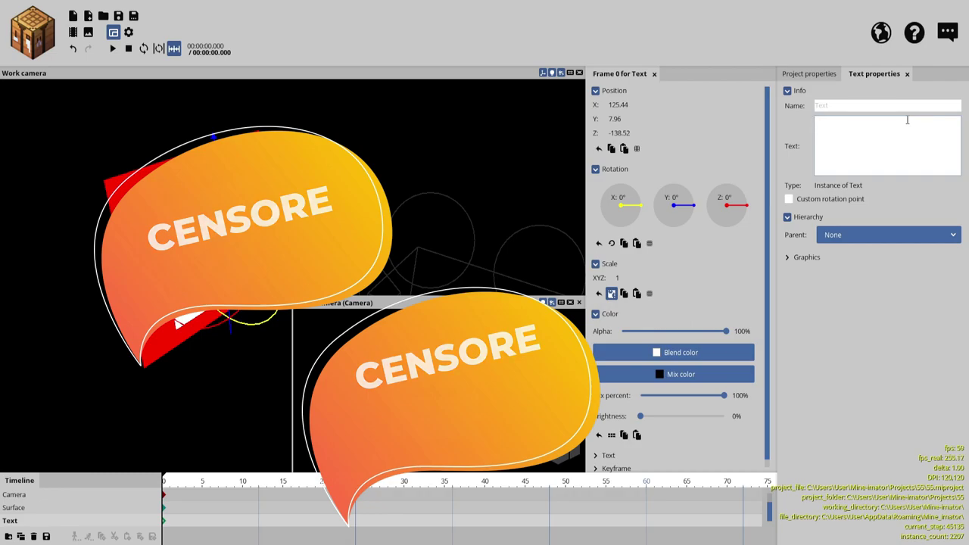
{"action": "type", "text": "9"}
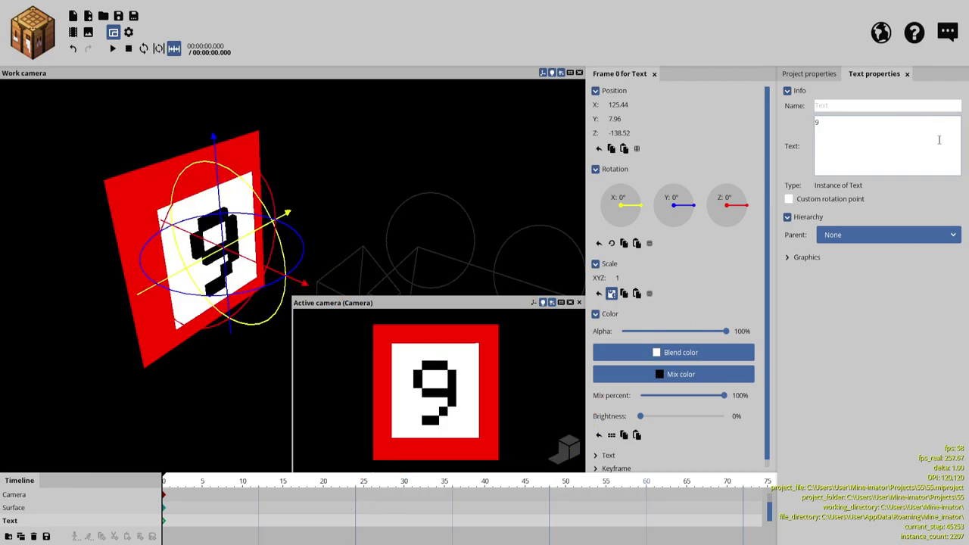
- Select the red back surface and add a keyframe for it at frame 55
{"action": "left_click", "coordinate": [121, 212]}
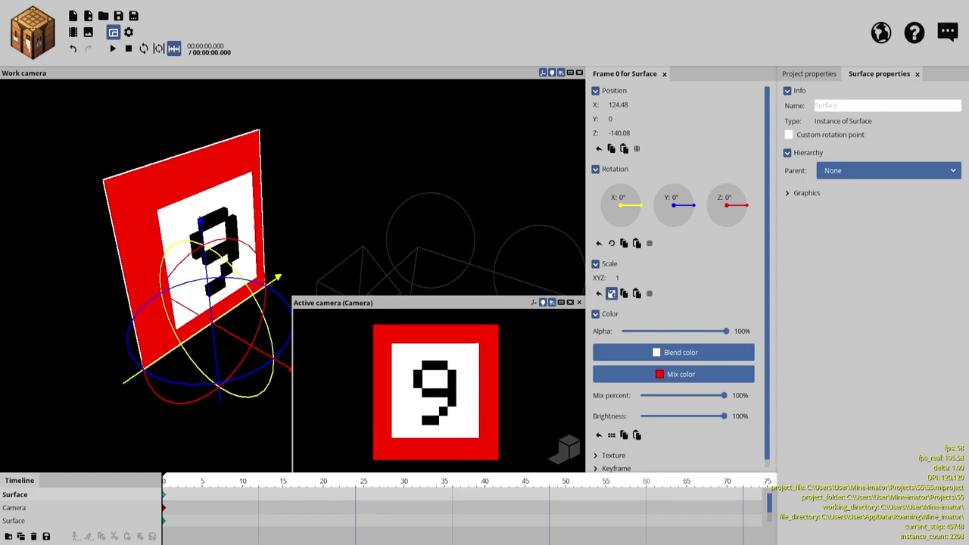
{"action": "middle_click_drag", "start_coordinate": [475, 160], "coordinate": [269, 178]}
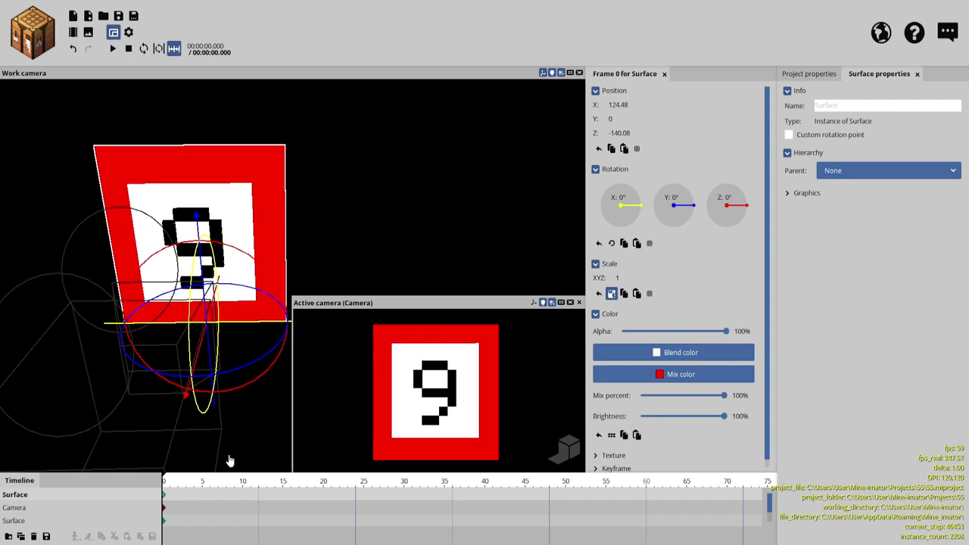
{"action": "key", "text": "space"}
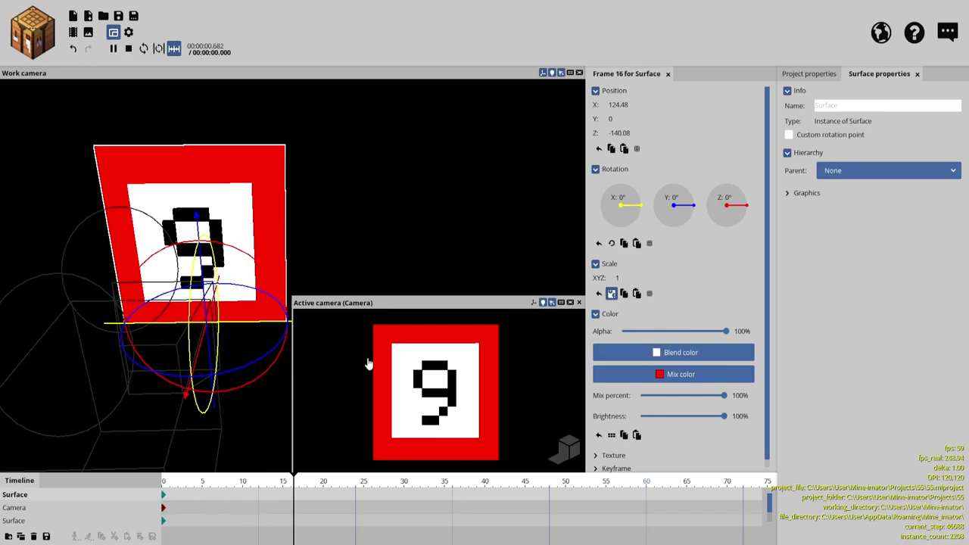
{"action": "key", "text": "space"}
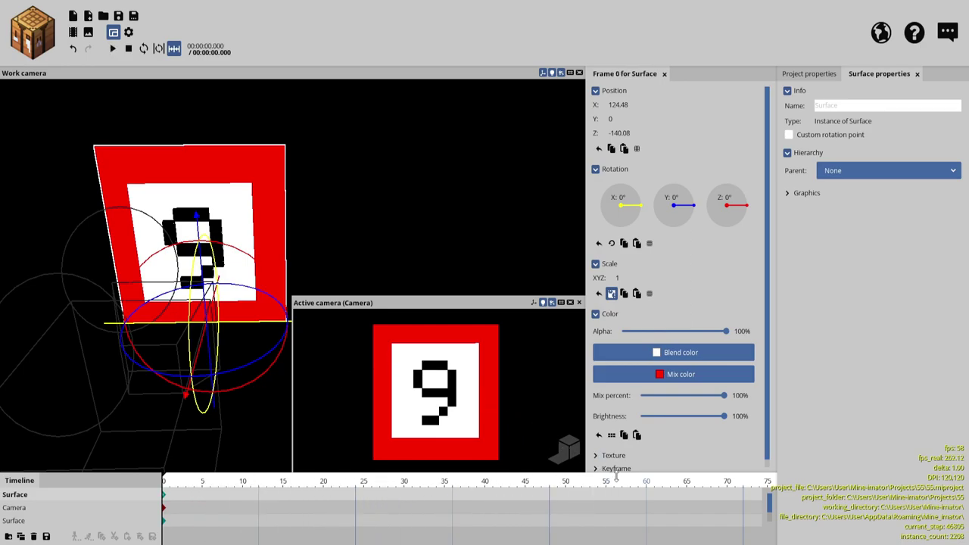
{"action": "left_click", "coordinate": [606, 485]}
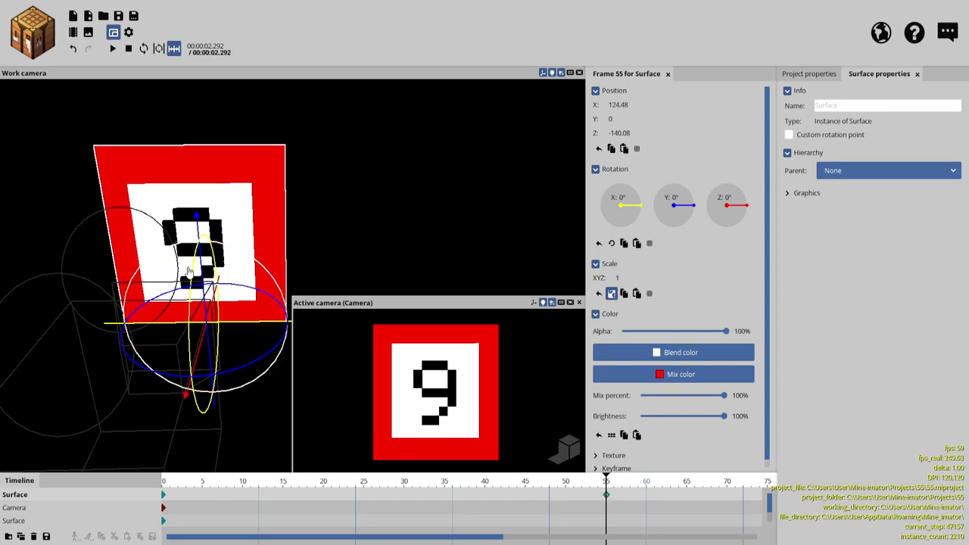
- Keyframe the back surface's mix color as pink FF0066 at frame 5 and magenta at frame 10
{"action": "left_click_drag", "start_coordinate": [189, 486], "coordinate": [202, 486]}
{"action": "left_click", "coordinate": [687, 375]}
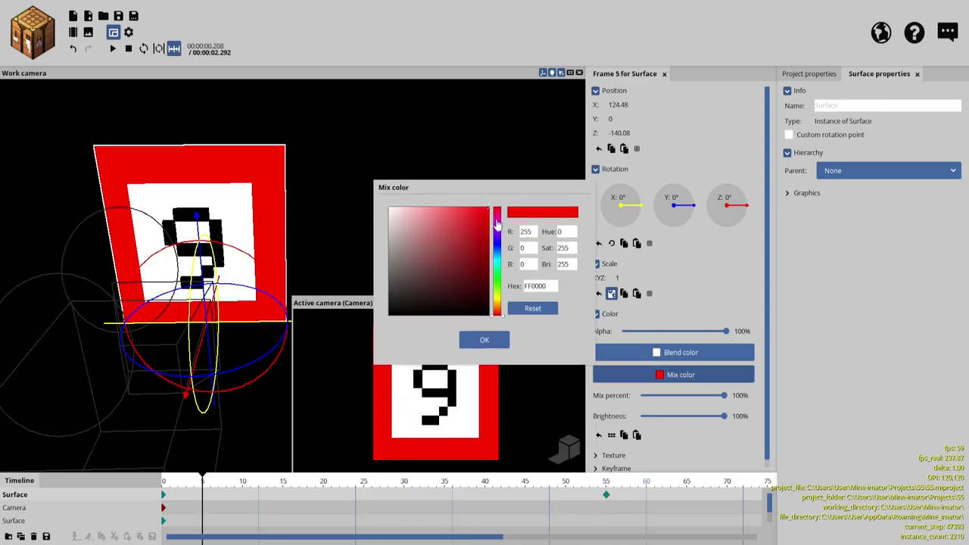
{"action": "left_click_drag", "start_coordinate": [496, 212], "coordinate": [496, 215]}
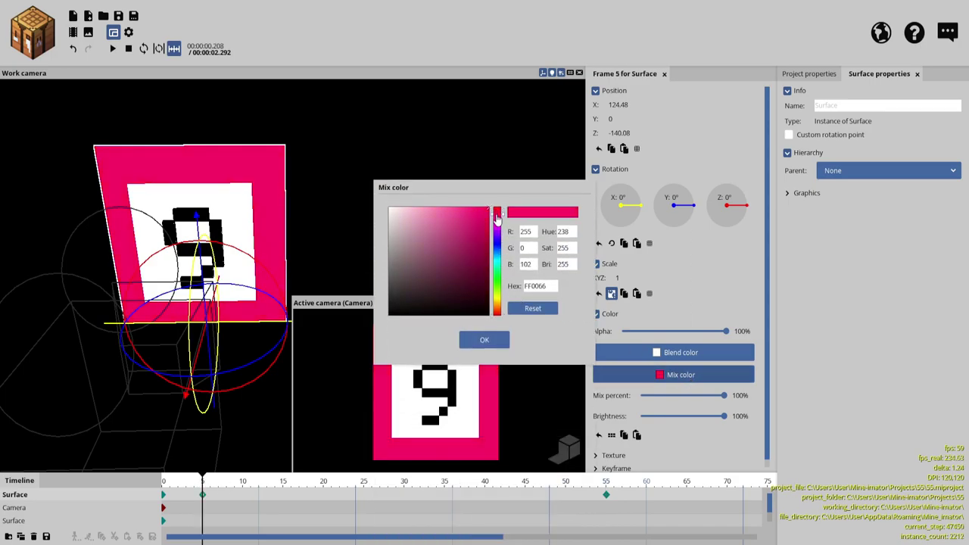
{"action": "left_click", "coordinate": [471, 342]}
{"action": "left_click", "coordinate": [242, 485]}
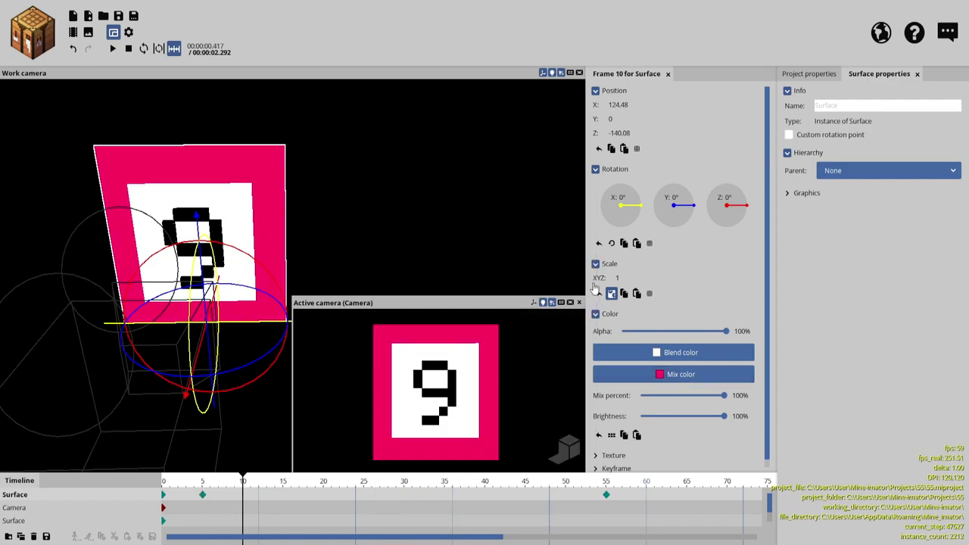
{"action": "left_click", "coordinate": [678, 376]}
{"action": "left_click_drag", "start_coordinate": [496, 221], "coordinate": [497, 226]}
{"action": "left_click", "coordinate": [484, 340]}
- Keyframe the back surface's mix color as purple 8000F7 at frame 15 and a bluer hue at frame 20
{"action": "left_click", "coordinate": [284, 485]}
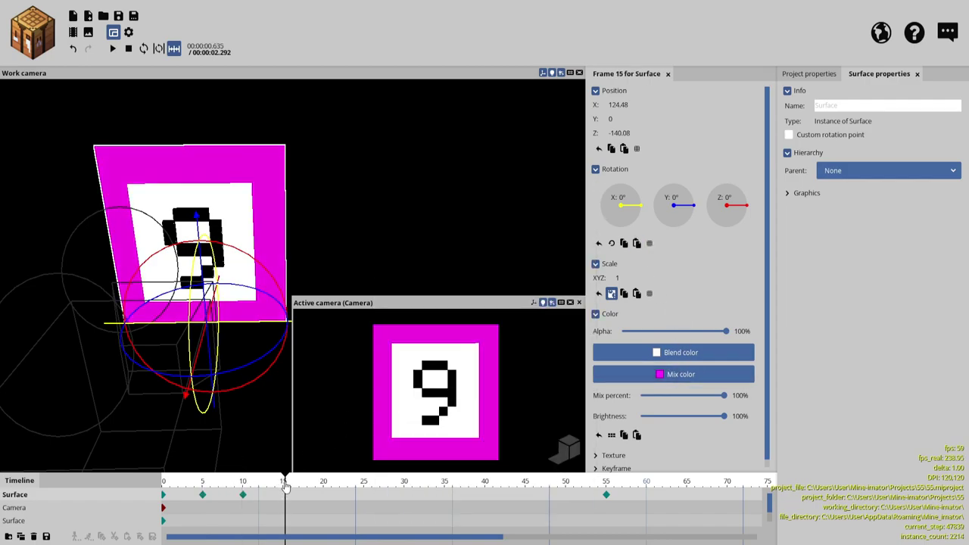
{"action": "left_click", "coordinate": [677, 379]}
{"action": "left_click", "coordinate": [497, 240]}
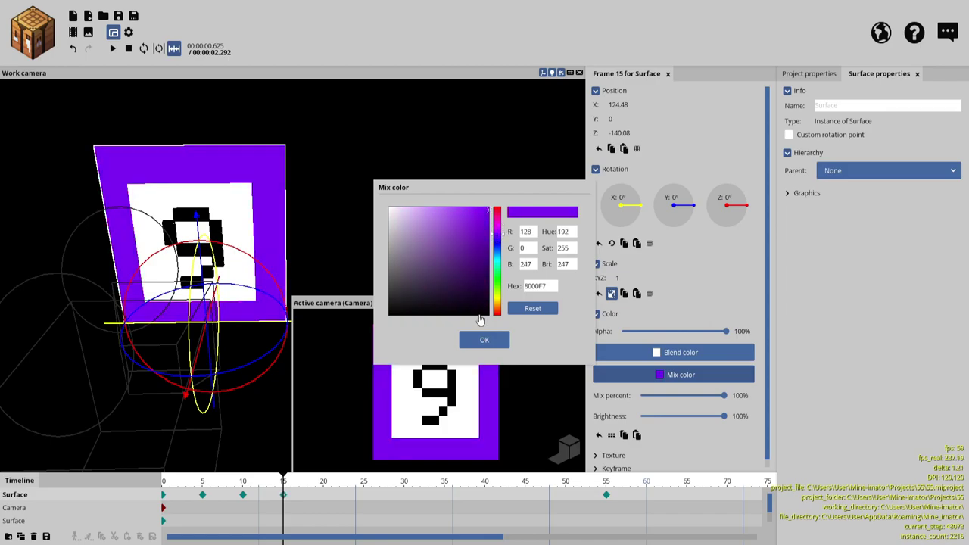
{"action": "left_click", "coordinate": [485, 340]}
{"action": "left_click", "coordinate": [324, 485]}
{"action": "left_click", "coordinate": [677, 374]}
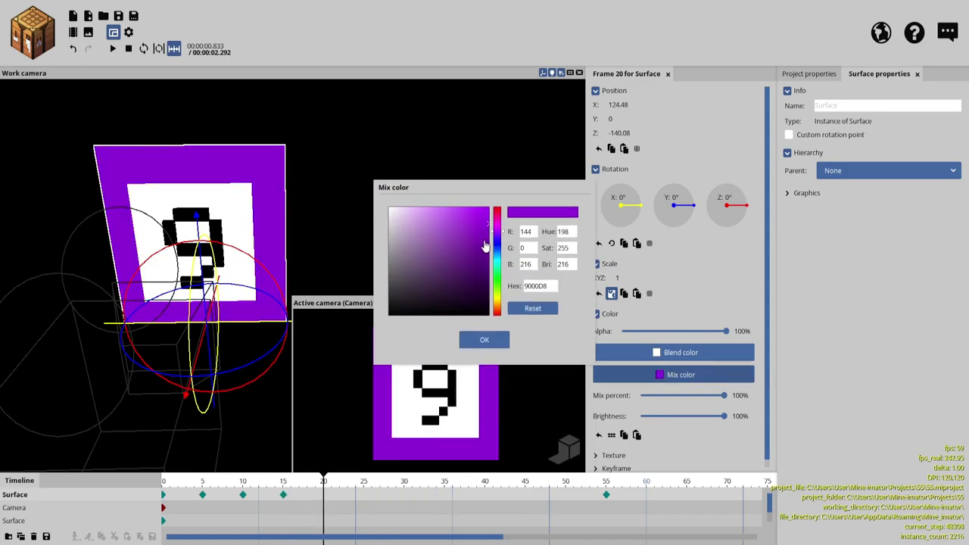
{"action": "left_click", "coordinate": [497, 248]}
{"action": "left_click", "coordinate": [485, 340]}
- Keyframe the back surface's mix color at frames 25 and 30, shifting the hue further into blue
{"action": "left_click", "coordinate": [364, 491]}
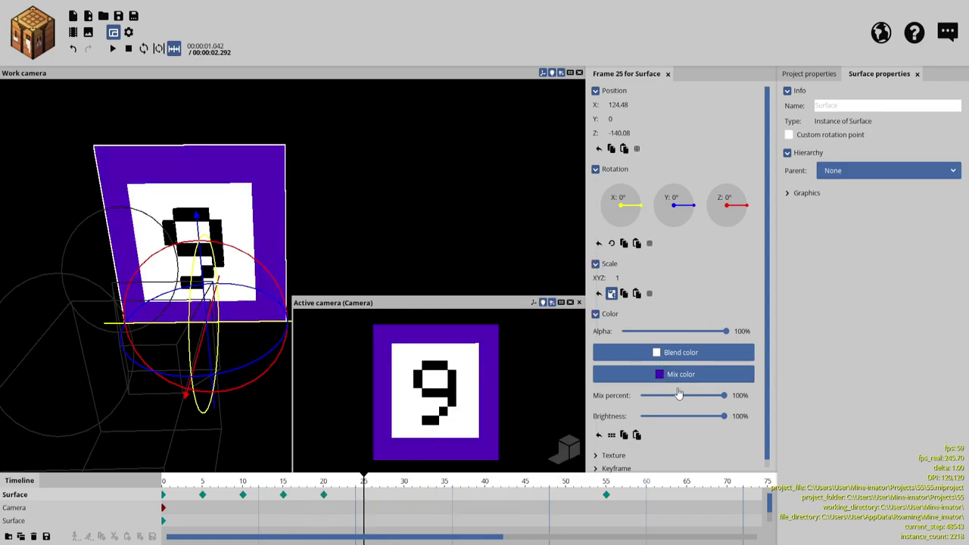
{"action": "left_click", "coordinate": [677, 375]}
{"action": "left_click", "coordinate": [497, 247]}
{"action": "left_click", "coordinate": [485, 340]}
{"action": "left_click", "coordinate": [404, 486]}
{"action": "left_click", "coordinate": [677, 374]}
{"action": "left_click", "coordinate": [497, 250]}
{"action": "left_click", "coordinate": [496, 254]}
{"action": "left_click", "coordinate": [484, 340]}
- Keyframe the back surface's mix color with a lighter blue hue at frame 35 and a green hue at frame 40
{"action": "left_click", "coordinate": [445, 486]}
{"action": "left_click", "coordinate": [665, 375]}
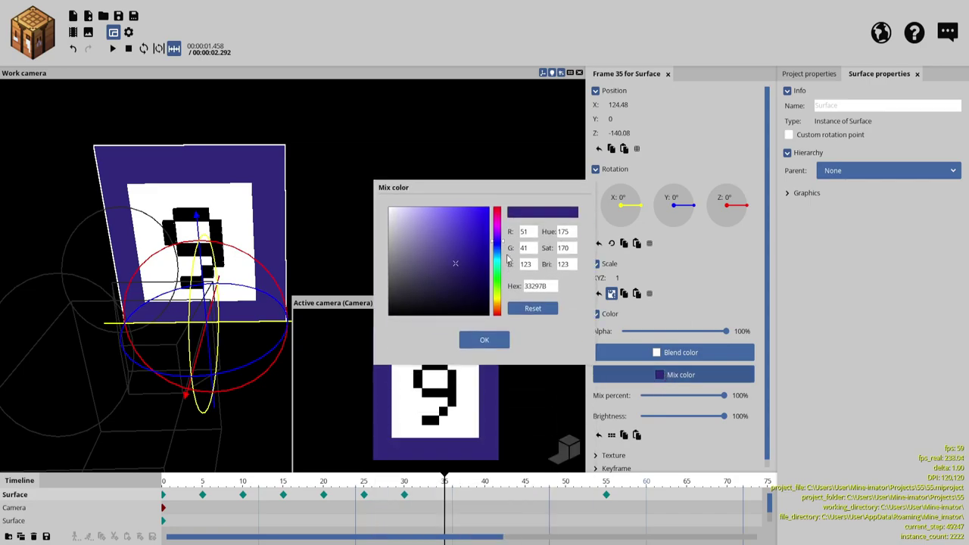
{"action": "left_click", "coordinate": [497, 258]}
{"action": "left_click", "coordinate": [485, 340]}
{"action": "left_click", "coordinate": [484, 486]}
{"action": "left_click", "coordinate": [667, 374]}
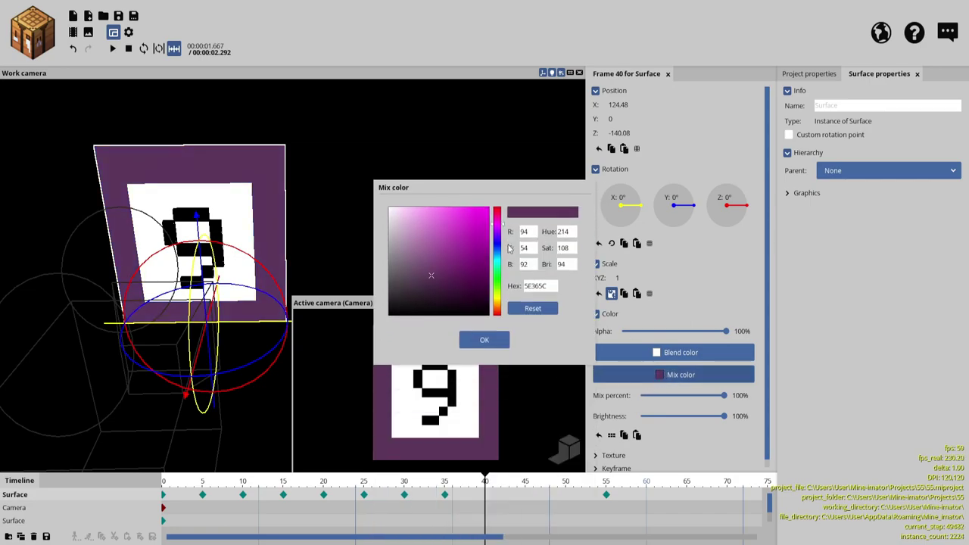
{"action": "left_click", "coordinate": [497, 281]}
{"action": "left_click", "coordinate": [485, 340]}
- Keyframe the back surface's mix color as brown 795A29 at frame 45 and red at frame 50
{"action": "left_click", "coordinate": [525, 485]}
{"action": "left_click", "coordinate": [667, 374]}
{"action": "left_click", "coordinate": [497, 296]}
{"action": "left_click", "coordinate": [497, 305]}
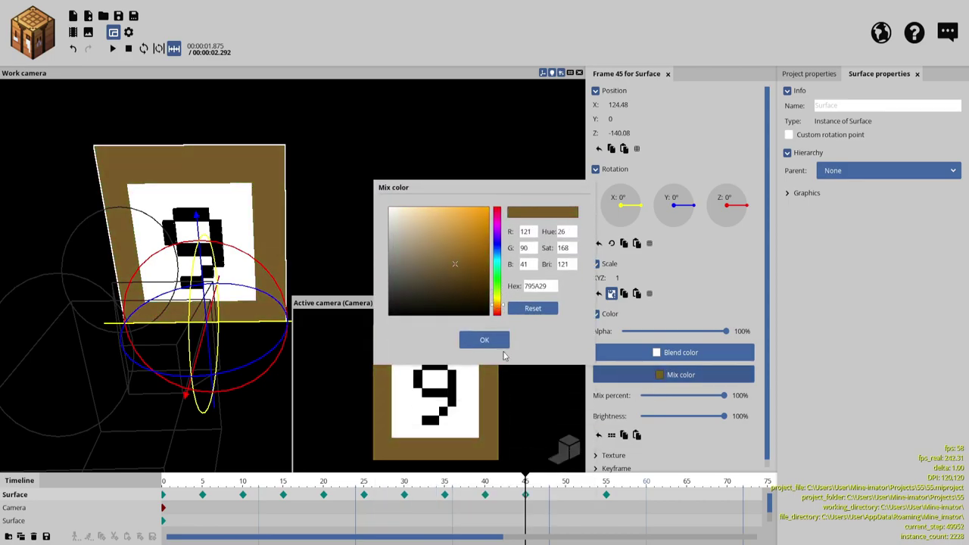
{"action": "left_click", "coordinate": [485, 340]}
{"action": "left_click", "coordinate": [565, 485]}
{"action": "left_click", "coordinate": [666, 374]}
{"action": "left_click", "coordinate": [500, 377]}
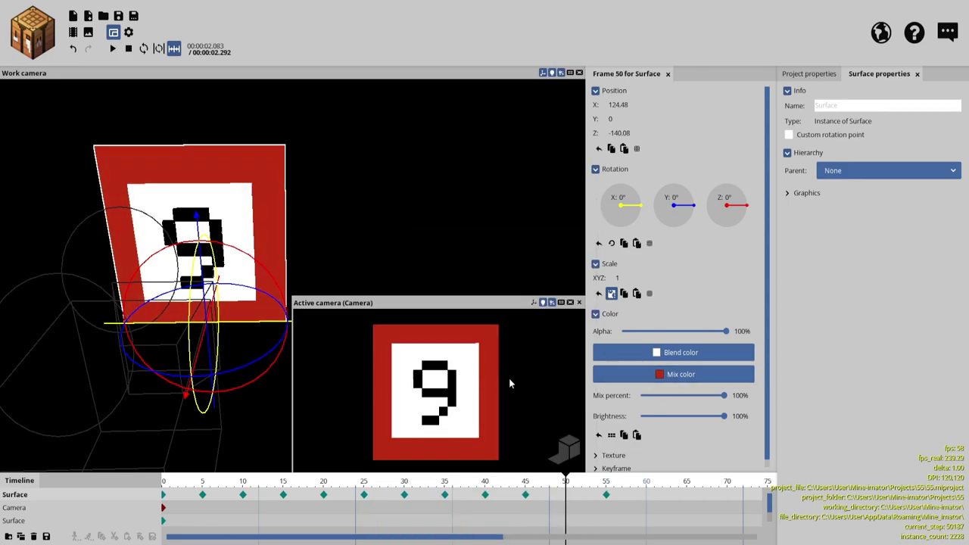
- Play the animation from the start with nothing selected to review the back surface's color cycle
{"action": "left_click_drag", "start_coordinate": [567, 486], "coordinate": [156, 465]}
{"action": "right_click_drag", "start_coordinate": [332, 207], "coordinate": [379, 211]}
{"action": "key", "text": "s"}
{"action": "left_click", "coordinate": [338, 207]}
{"action": "key", "text": "w"}
{"action": "key", "text": "s"}
{"action": "key", "text": "space"}
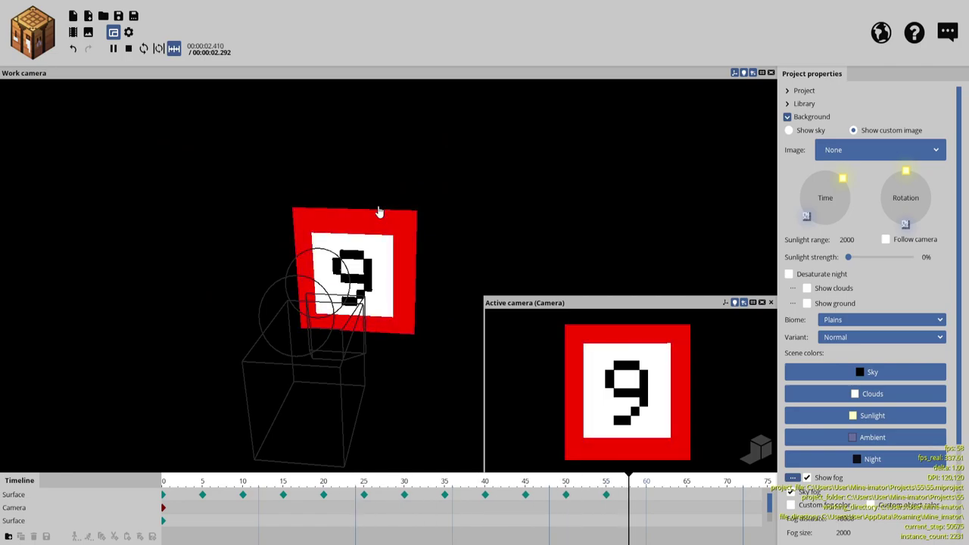
- Select the digit 9 text and add a black keyframe for it at frame 55
{"action": "scroll", "coordinate": [375, 281], "scroll_direction": "up", "scroll_amount": 4}
{"action": "left_click", "coordinate": [373, 286]}
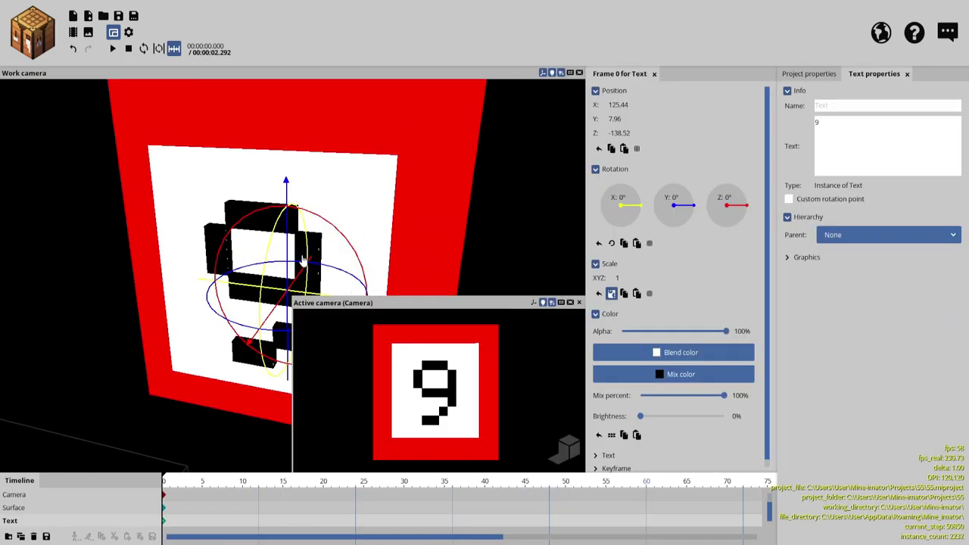
{"action": "scroll", "coordinate": [418, 201], "scroll_direction": "down", "scroll_amount": 4}
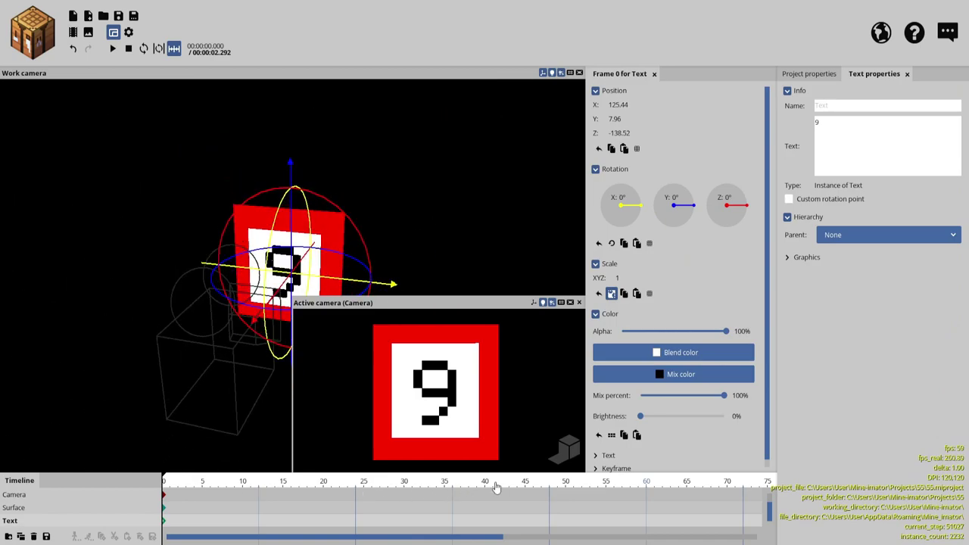
{"action": "left_click", "coordinate": [606, 492]}
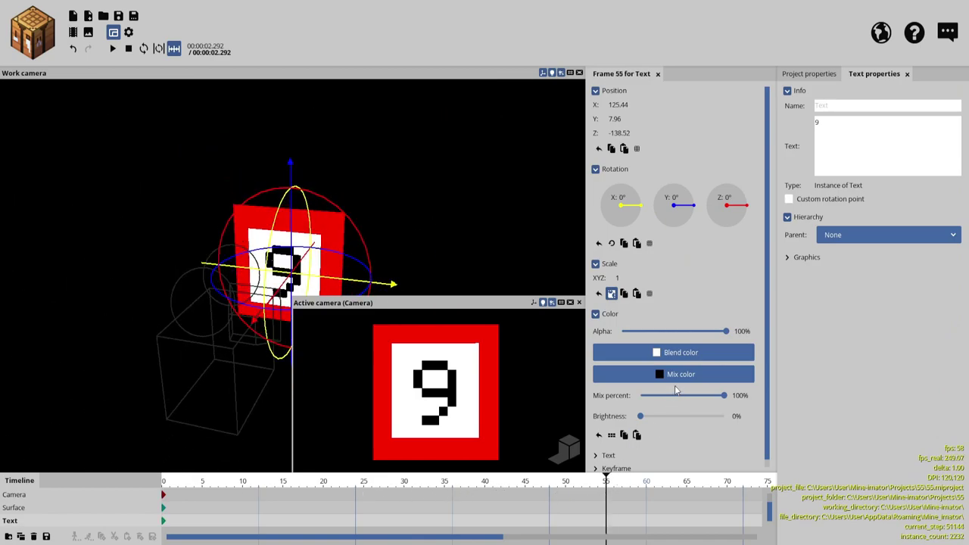
{"action": "left_click", "coordinate": [606, 523]}
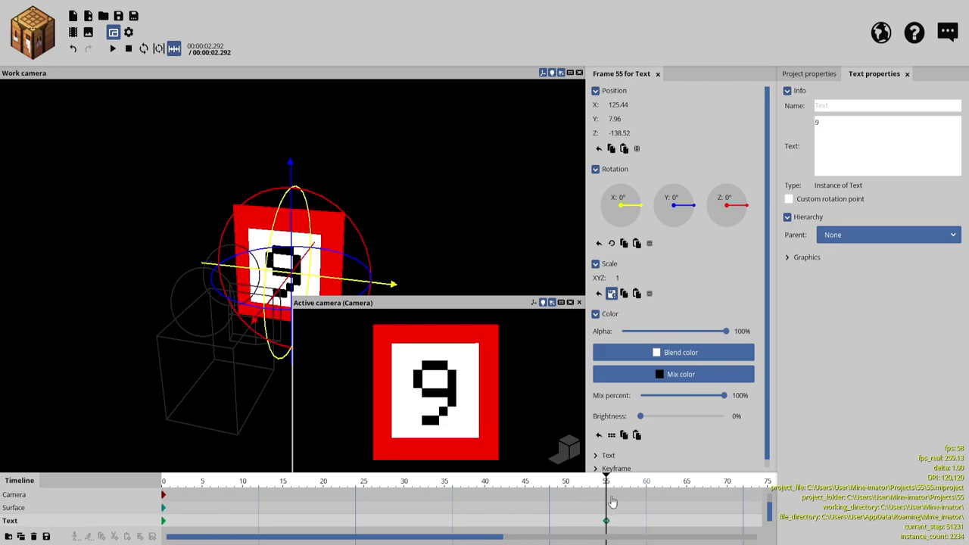
- Keyframe the digit's mix color as red at frame 5
{"action": "left_click", "coordinate": [199, 485]}
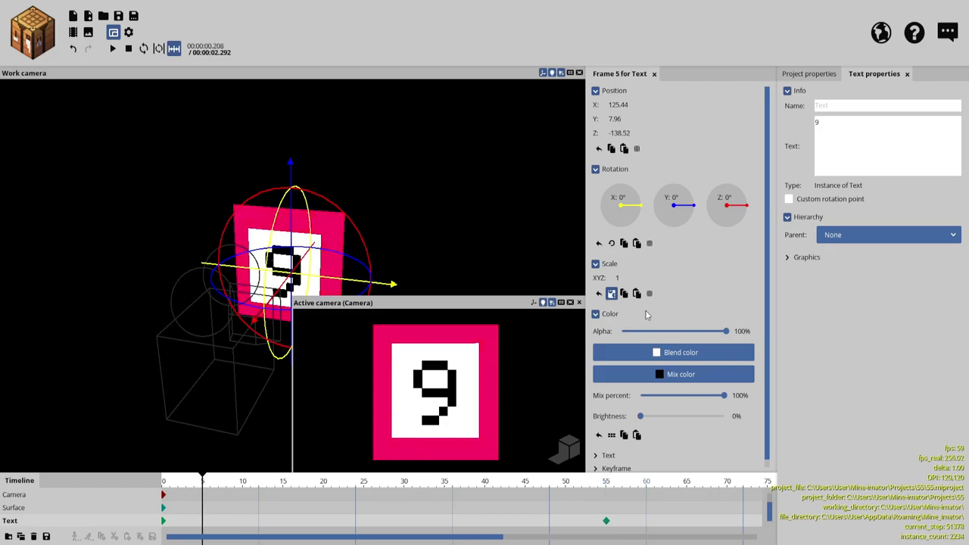
{"action": "left_click", "coordinate": [712, 374]}
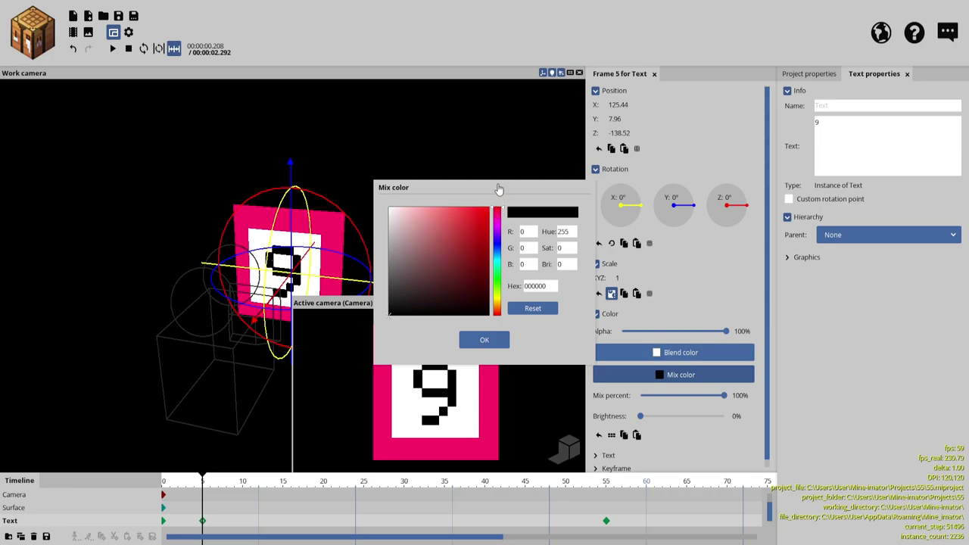
{"action": "left_click", "coordinate": [489, 208]}
{"action": "left_click", "coordinate": [470, 341]}
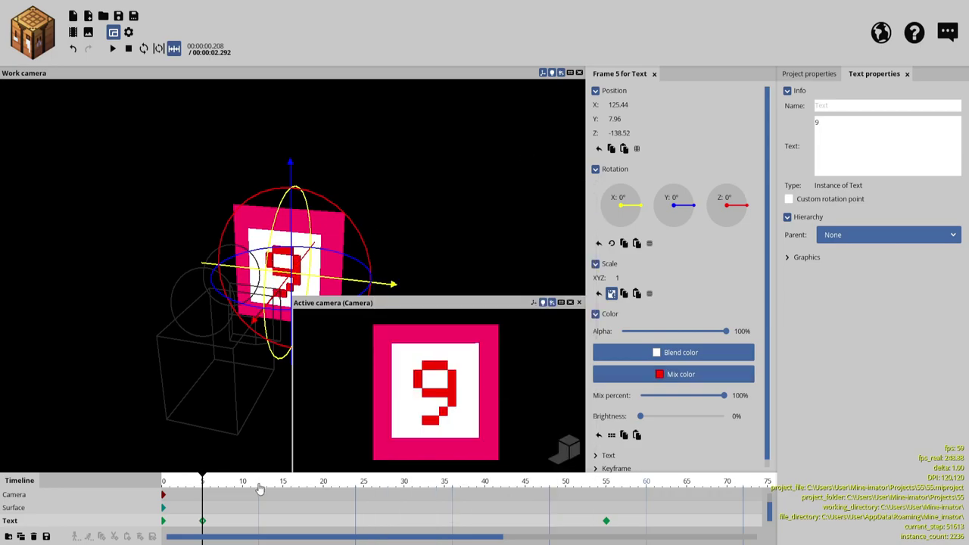
- Keyframe the digit's mix color as blue 1600E6 at frame 10
{"action": "left_click", "coordinate": [243, 482]}
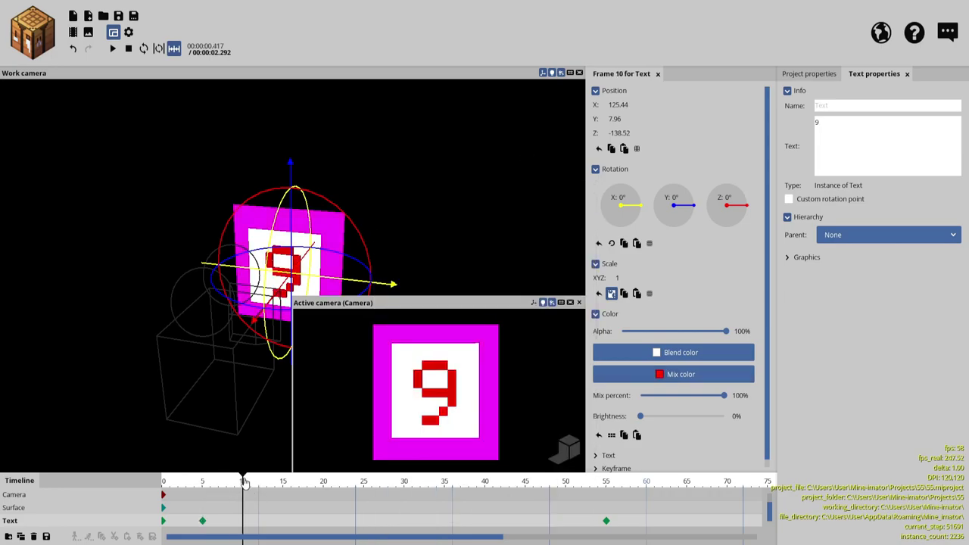
{"action": "left_click", "coordinate": [670, 377]}
{"action": "left_click", "coordinate": [503, 230]}
{"action": "left_click", "coordinate": [493, 342]}
{"action": "left_click", "coordinate": [642, 373]}
{"action": "left_click", "coordinate": [496, 244]}
{"action": "left_click", "coordinate": [478, 342]}
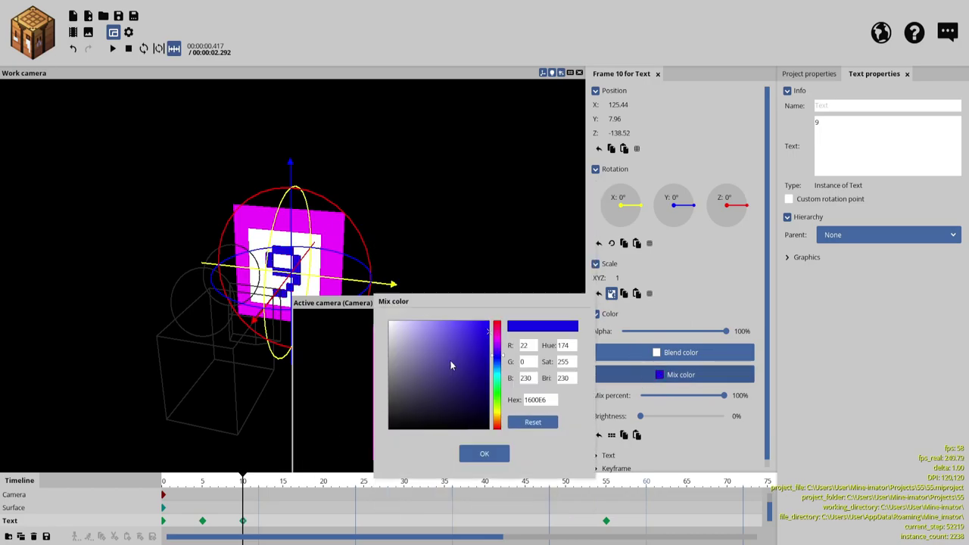
- Keyframe the digit's mix color as light blue at frame 15
{"action": "left_click", "coordinate": [284, 485]}
{"action": "left_click", "coordinate": [652, 376]}
{"action": "left_click", "coordinate": [498, 261]}
{"action": "left_click", "coordinate": [485, 341]}
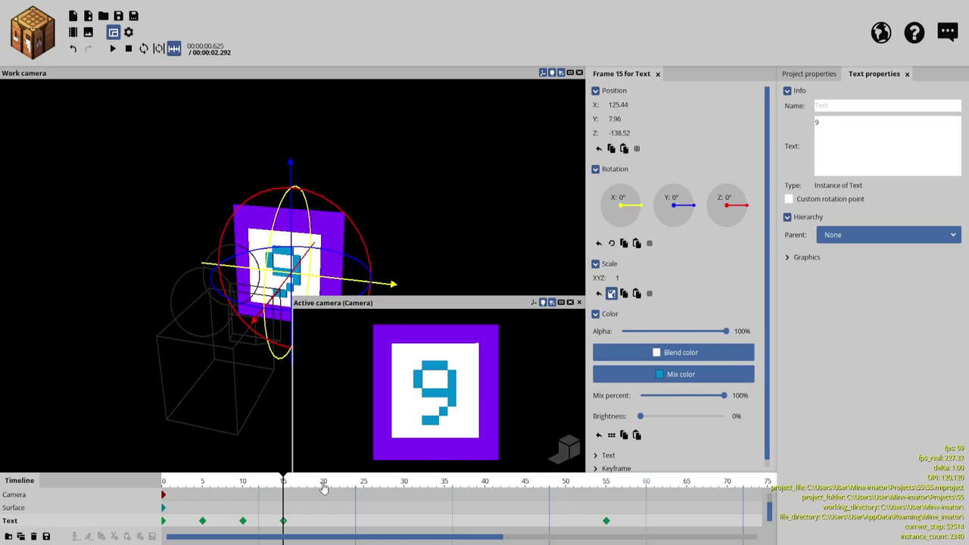
- Keyframe the digit's mix color as dark green at frame 20 and bright green at frame 25
{"action": "left_click", "coordinate": [323, 484]}
{"action": "left_click", "coordinate": [670, 375]}
{"action": "left_click_drag", "start_coordinate": [500, 269], "coordinate": [509, 162]}
{"action": "left_click", "coordinate": [484, 340]}
{"action": "left_click", "coordinate": [364, 484]}
{"action": "left_click", "coordinate": [667, 374]}
{"action": "left_click", "coordinate": [485, 340]}
- Keyframe the digit's mix color as yellow-green at frame 30 and yellow at frame 35
{"action": "left_click", "coordinate": [405, 485]}
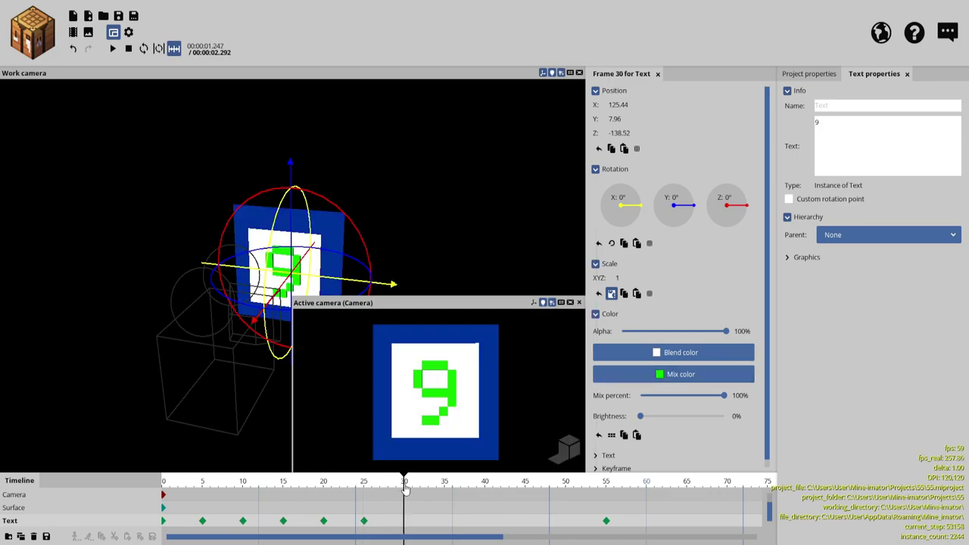
{"action": "left_click", "coordinate": [676, 380]}
{"action": "left_click_drag", "start_coordinate": [502, 305], "coordinate": [503, 300]}
{"action": "left_click", "coordinate": [484, 340]}
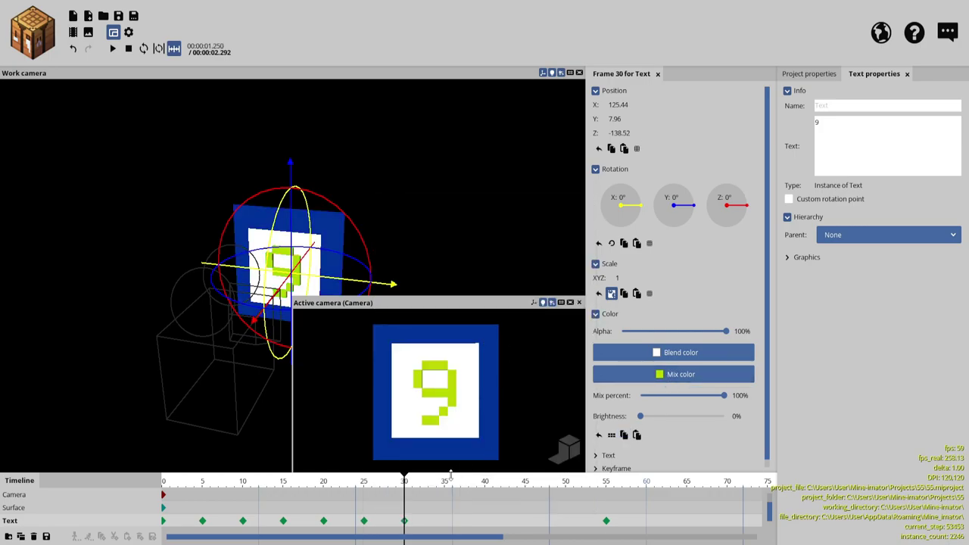
{"action": "left_click", "coordinate": [444, 487]}
{"action": "left_click", "coordinate": [685, 381]}
{"action": "left_click_drag", "start_coordinate": [481, 222], "coordinate": [502, 185]}
{"action": "left_click", "coordinate": [486, 345]}
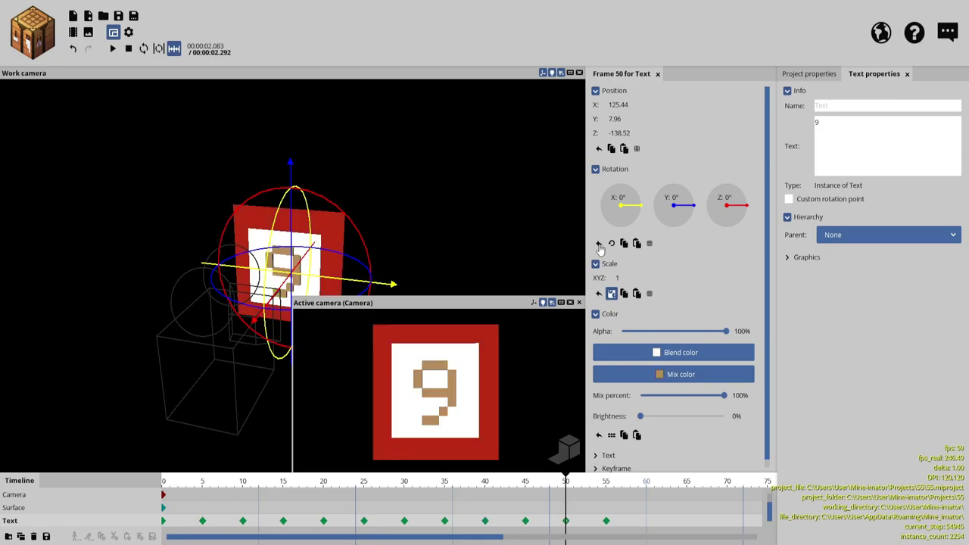
- Play the animation from the start with nothing selected to review the digit's and back surface's color changes
{"action": "left_click_drag", "start_coordinate": [190, 487], "coordinate": [112, 492]}
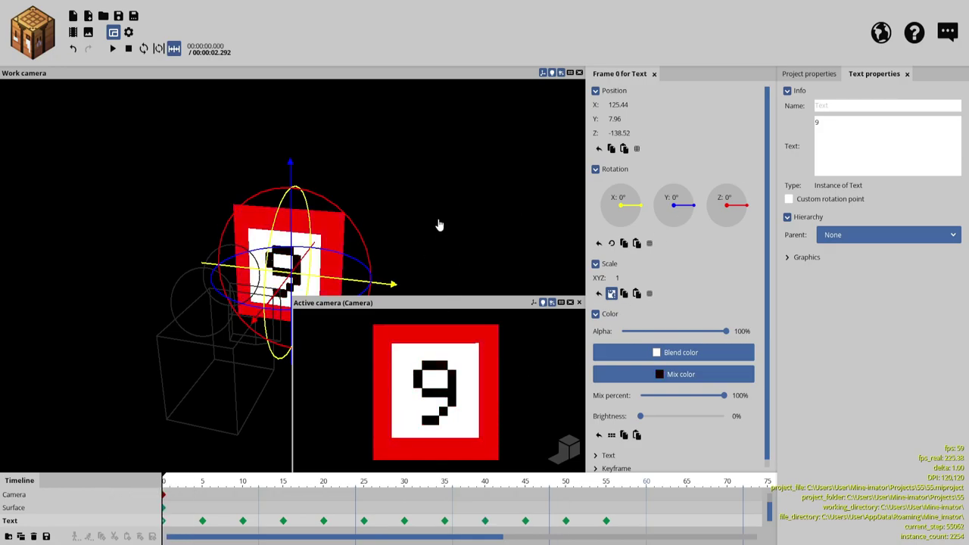
{"action": "left_click", "coordinate": [521, 228]}
{"action": "left_click_drag", "start_coordinate": [523, 228], "coordinate": [574, 232]}
{"action": "key", "text": "space"}
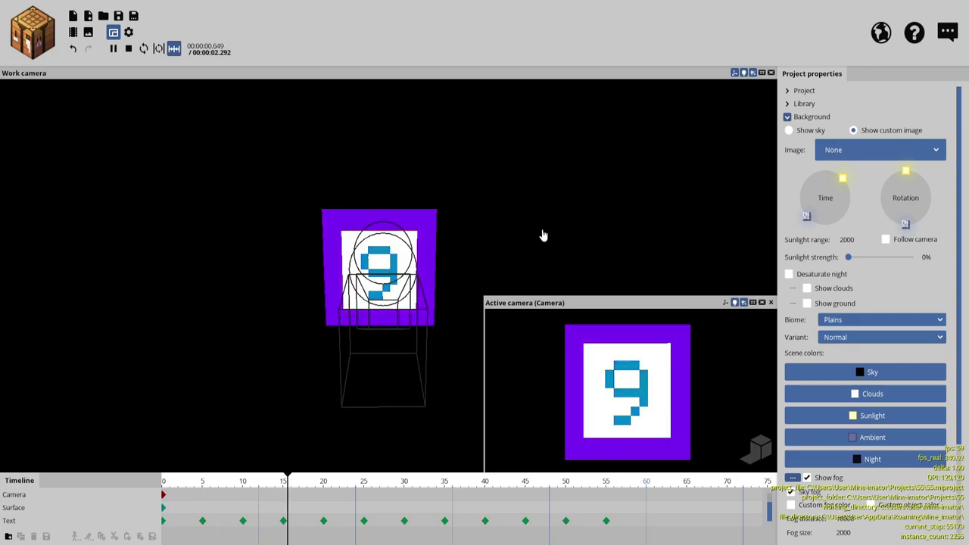
{"action": "key", "text": "space"}
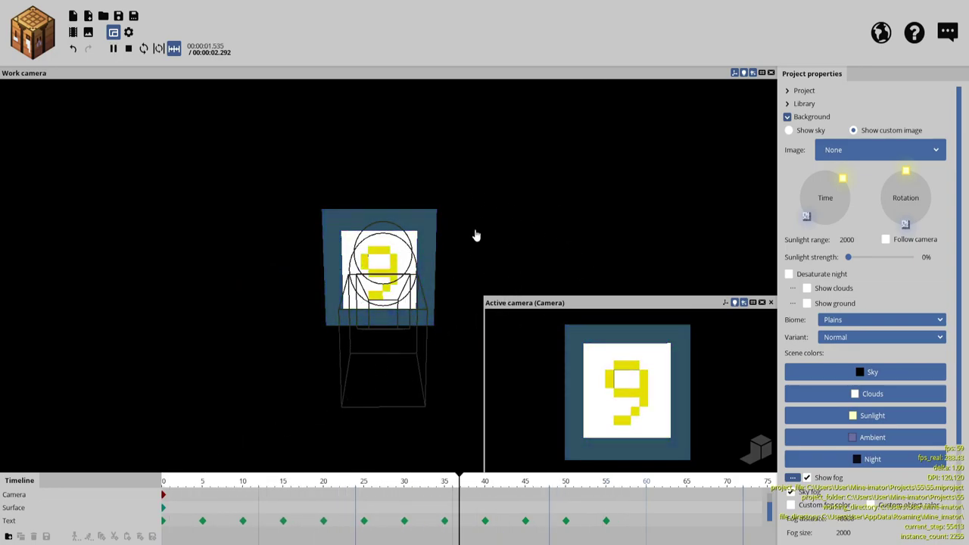
- Select the white surface at frame 0, duplicate it and move the copy sideways to about X 117.24
{"action": "key", "text": "w"}
{"action": "right_click_drag", "start_coordinate": [506, 206], "coordinate": [553, 209]}
{"action": "key", "text": "a"}
{"action": "left_click", "coordinate": [519, 262]}
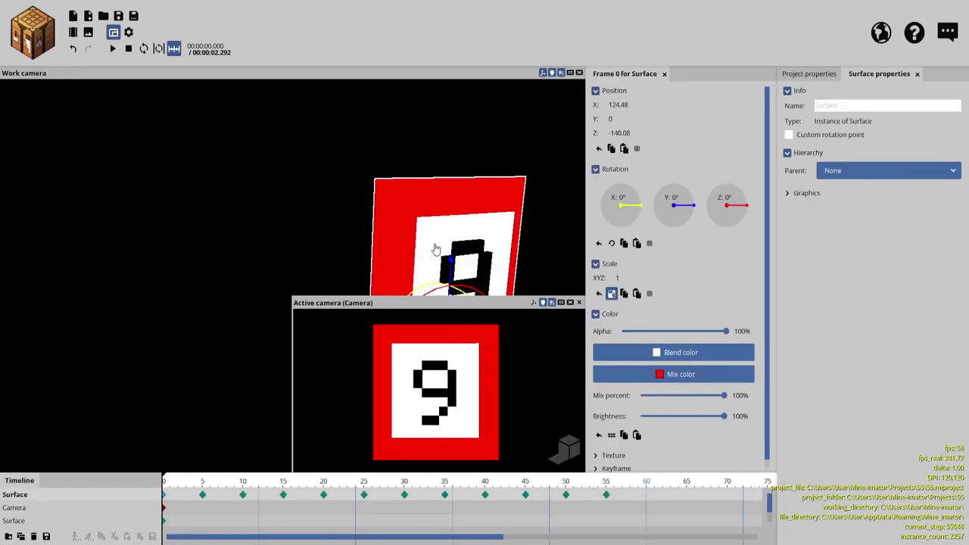
{"action": "left_click", "coordinate": [441, 237]}
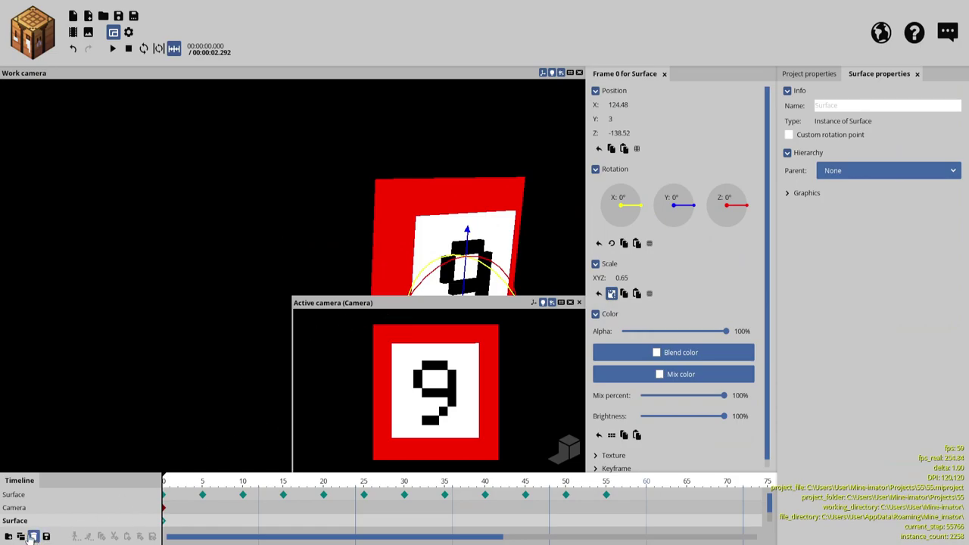
{"action": "left_click_drag", "start_coordinate": [486, 203], "coordinate": [429, 203]}
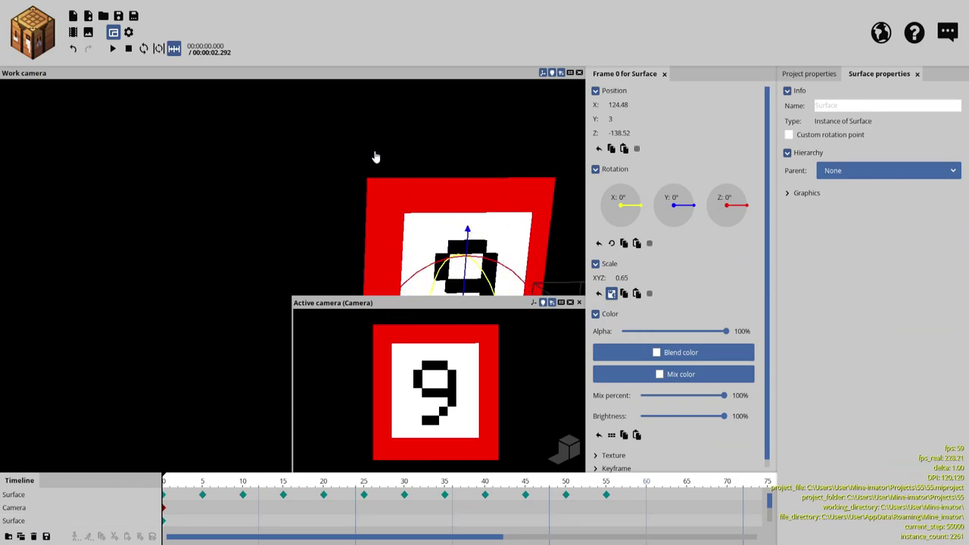
{"action": "right_click_drag", "start_coordinate": [374, 156], "coordinate": [379, 149]}
{"action": "left_click_drag", "start_coordinate": [364, 201], "coordinate": [300, 224]}
- Unlink the copied surface's scale axes and shrink it into a small strip with X scale 0.07 and Y scale 0.22
{"action": "left_click", "coordinate": [611, 295]}
{"action": "left_click_drag", "start_coordinate": [633, 291], "coordinate": [567, 280]}
{"action": "left_click_drag", "start_coordinate": [309, 170], "coordinate": [374, 215]}
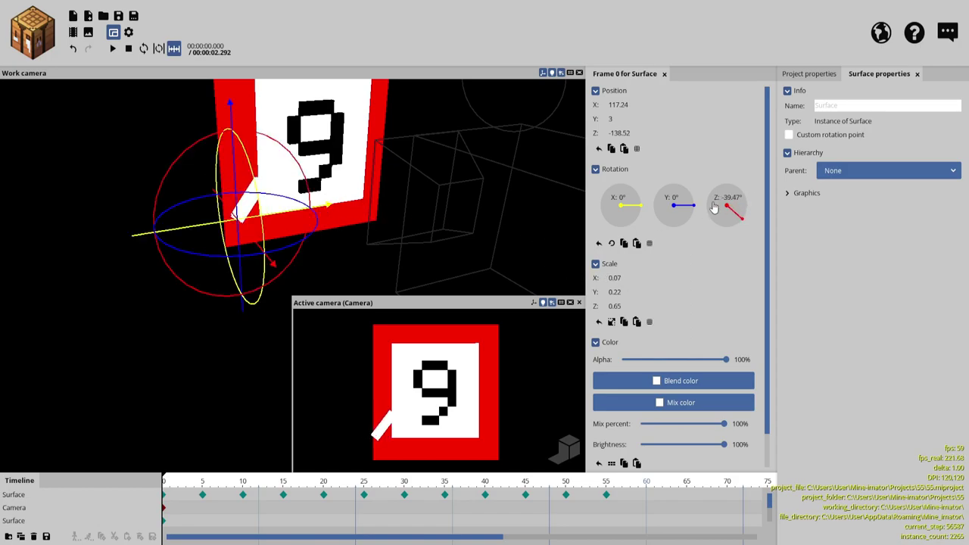
- Set the strip's Z rotation to -45° and raise it to about Y 13.22
{"action": "right_click", "coordinate": [727, 197]}
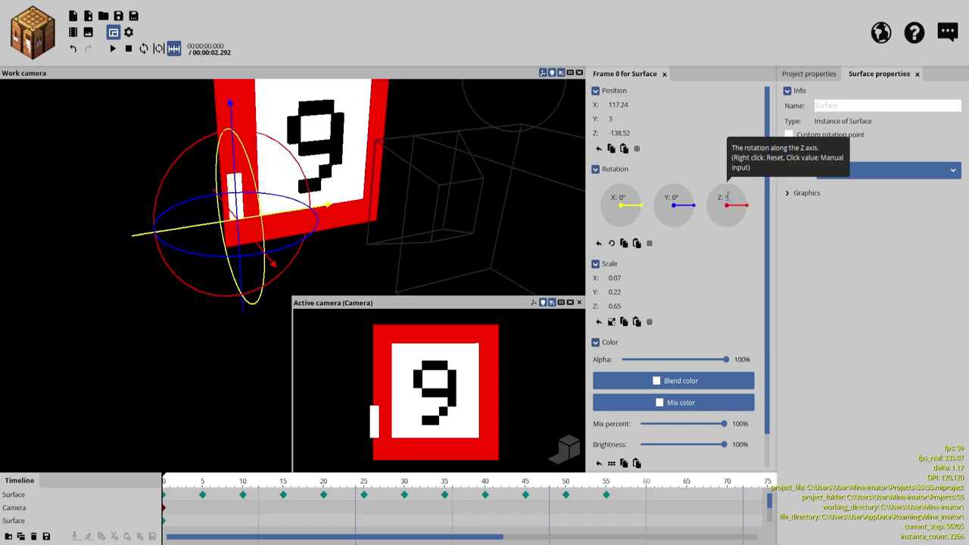
{"action": "left_click", "coordinate": [730, 197]}
{"action": "type", "text": "-45"}
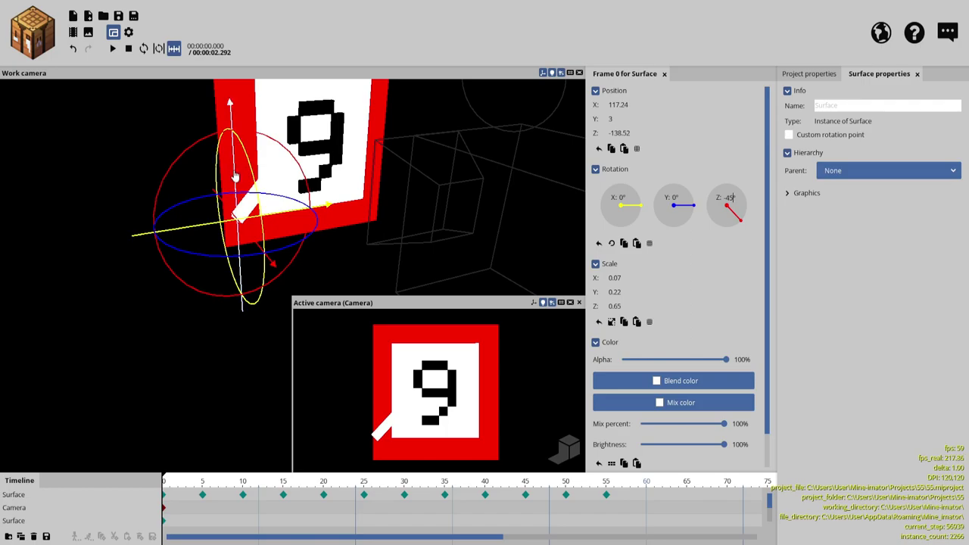
{"action": "left_click_drag", "start_coordinate": [235, 190], "coordinate": [229, 111]}
{"action": "left_click_drag", "start_coordinate": [427, 201], "coordinate": [410, 237]}
{"action": "left_click_drag", "start_coordinate": [308, 249], "coordinate": [306, 192]}
{"action": "left_click_drag", "start_coordinate": [417, 187], "coordinate": [412, 193]}
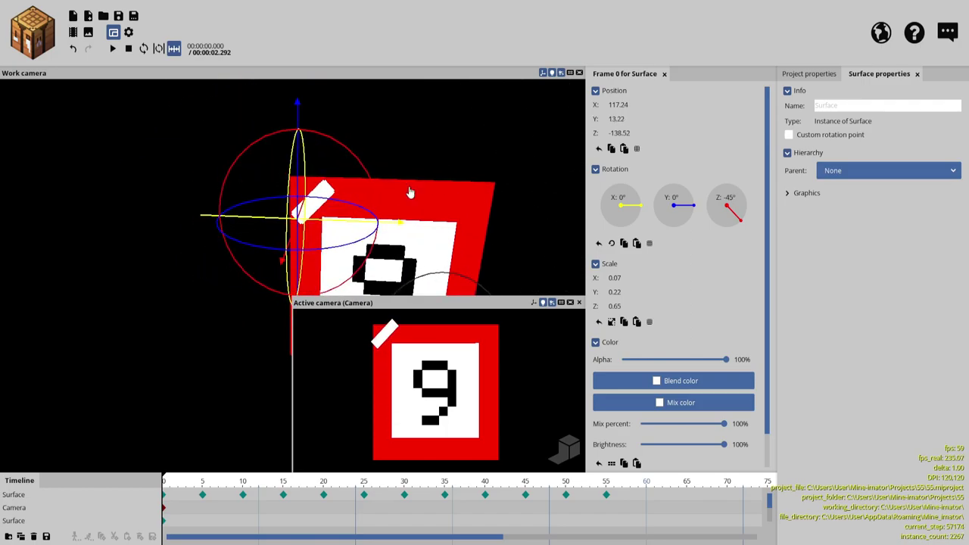
- Fine-tune the strip's placement over the back surface's corner to about X 116.62 and Z -137.97
{"action": "left_click_drag", "start_coordinate": [336, 226], "coordinate": [326, 224]}
{"action": "left_click_drag", "start_coordinate": [394, 201], "coordinate": [401, 203]}
{"action": "left_click_drag", "start_coordinate": [340, 219], "coordinate": [348, 220]}
{"action": "left_click_drag", "start_coordinate": [418, 174], "coordinate": [423, 175]}
{"action": "right_click_drag", "start_coordinate": [333, 219], "coordinate": [334, 219]}
{"action": "left_click", "coordinate": [424, 170]}
{"action": "scroll", "coordinate": [429, 189], "scroll_direction": "up", "scroll_amount": 5}
{"action": "scroll", "coordinate": [399, 244], "scroll_direction": "down", "scroll_amount": 5}
{"action": "left_click_drag", "start_coordinate": [399, 244], "coordinate": [399, 244]}
{"action": "left_click", "coordinate": [399, 244]}
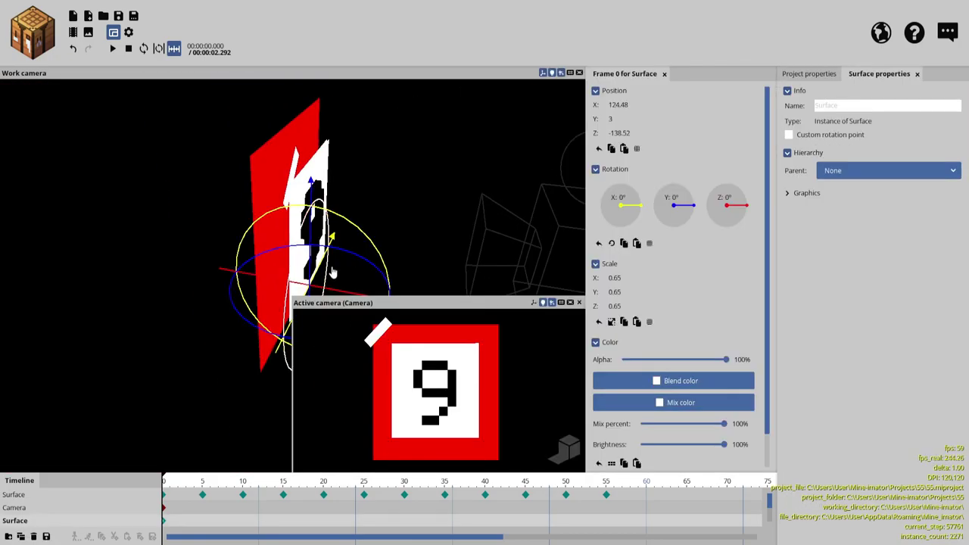
{"action": "right_click_drag", "start_coordinate": [364, 235], "coordinate": [364, 234]}
- Thin the strip to a Y scale of 0.02 and shift it higher at the back surface's upper corner
{"action": "left_click_drag", "start_coordinate": [384, 179], "coordinate": [381, 180]}
{"action": "left_click", "coordinate": [381, 180]}
{"action": "right_click_drag", "start_coordinate": [381, 180], "coordinate": [356, 202]}
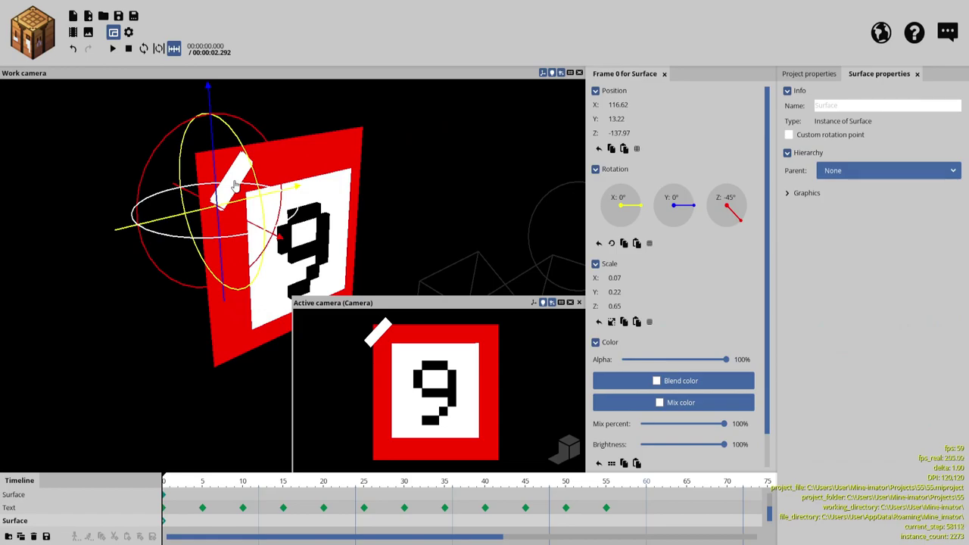
{"action": "left_click_drag", "start_coordinate": [211, 146], "coordinate": [211, 141]}
{"action": "left_click_drag", "start_coordinate": [621, 290], "coordinate": [599, 291]}
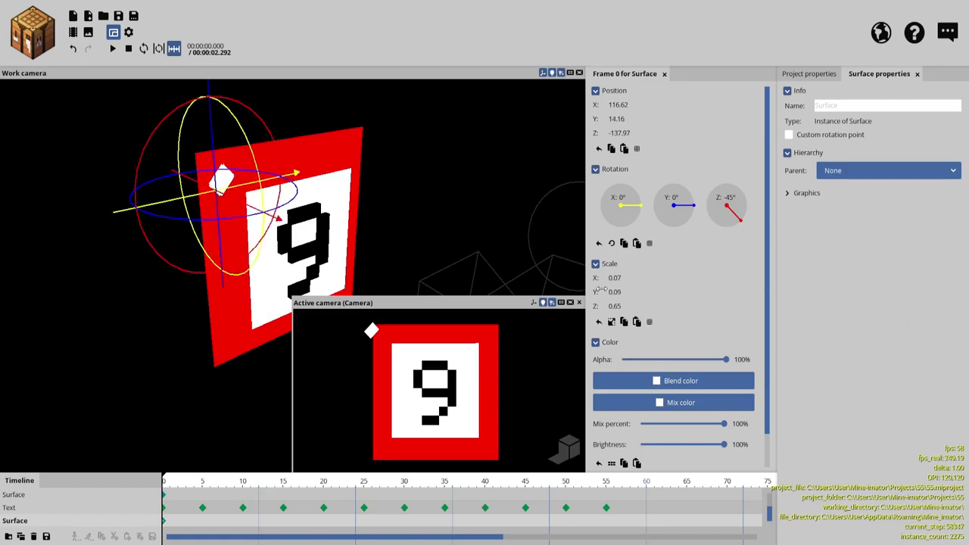
{"action": "left_click_drag", "start_coordinate": [239, 190], "coordinate": [255, 182]}
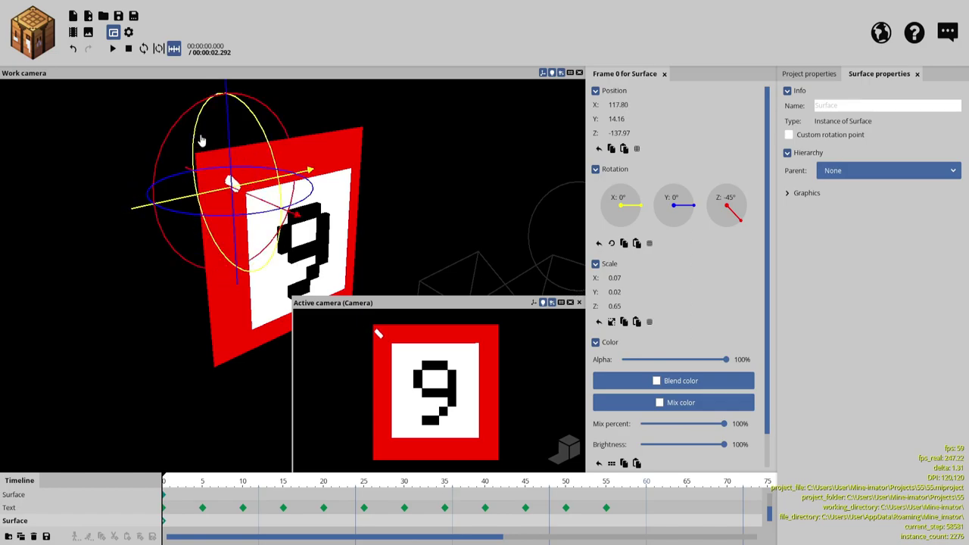
{"action": "left_click_drag", "start_coordinate": [232, 141], "coordinate": [230, 134]}
{"action": "left_click_drag", "start_coordinate": [224, 181], "coordinate": [214, 186]}
{"action": "left_click_drag", "start_coordinate": [230, 140], "coordinate": [231, 141]}
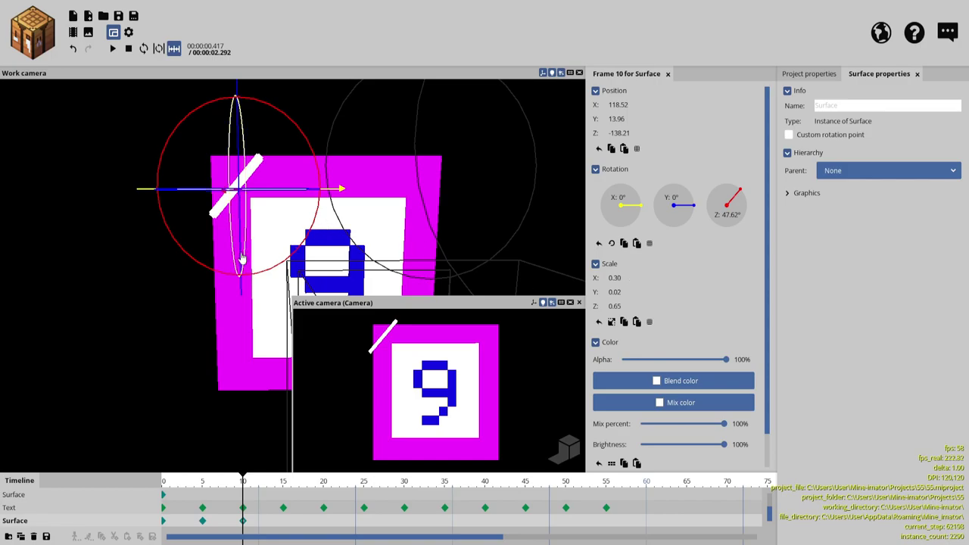
- Finish the strip's frame 10 placement, then keyframe it at frame 15 around X 119.26, Y 13.09 with X scale 0.40
{"action": "mouse_move", "coordinate": [241, 259]}
{"action": "left_mouse_down"}
{"action": "mouse_move", "coordinate": [262, 232]}
{"action": "mouse_move", "coordinate": [258, 255]}
{"action": "left_mouse_up"}
{"action": "left_click", "coordinate": [281, 483]}
{"action": "left_click_drag", "start_coordinate": [342, 216], "coordinate": [353, 217]}
{"action": "left_click_drag", "start_coordinate": [628, 277], "coordinate": [637, 277]}
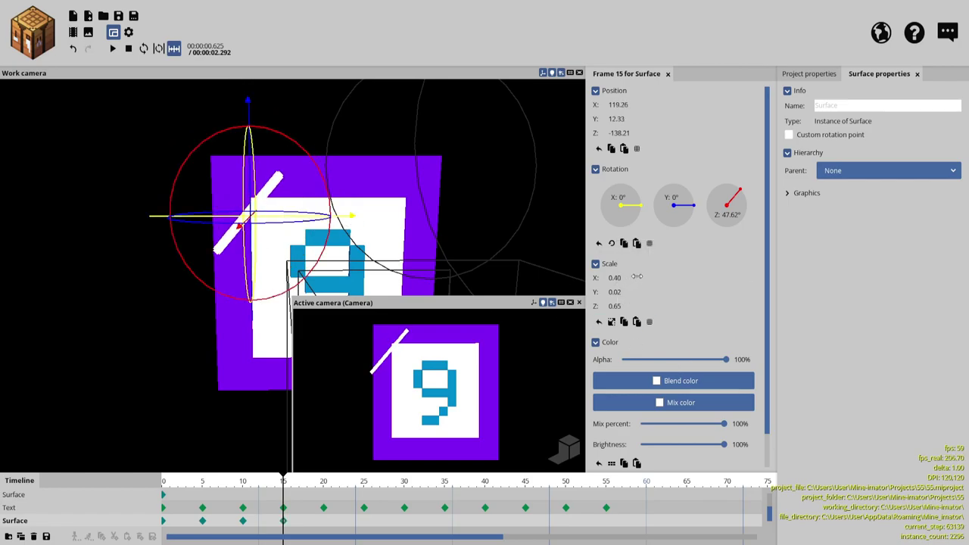
{"action": "left_click_drag", "start_coordinate": [255, 112], "coordinate": [275, 107]}
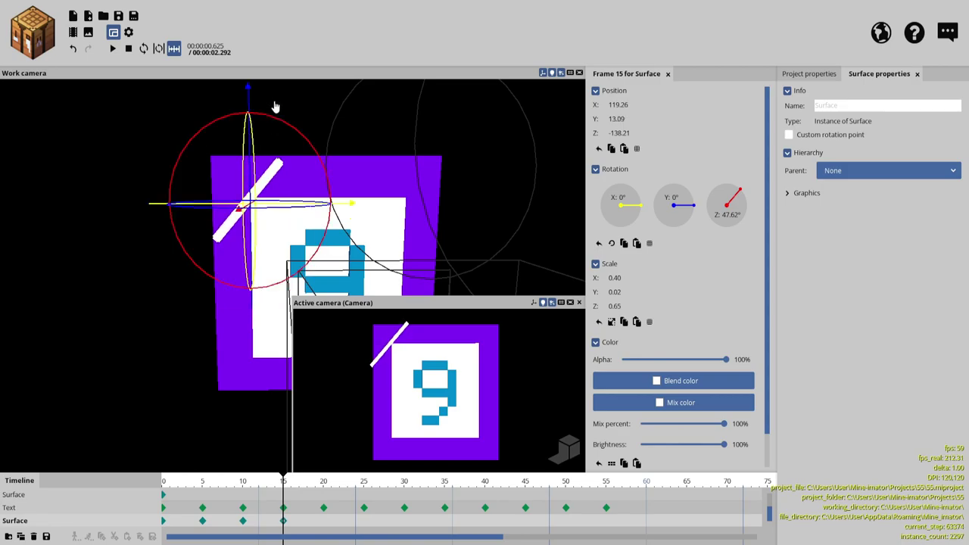
- Keyframe the strip at frame 20 further across the surface around X 120.58, Y 12.12, lengthening its X scale to about 0.48
{"action": "left_click", "coordinate": [325, 482]}
{"action": "left_click_drag", "start_coordinate": [375, 180], "coordinate": [260, 270]}
{"action": "left_click_drag", "start_coordinate": [338, 228], "coordinate": [359, 229]}
{"action": "mouse_move", "coordinate": [623, 290]}
{"action": "left_mouse_down"}
{"action": "mouse_move", "coordinate": [633, 288]}
{"action": "mouse_move", "coordinate": [617, 287]}
{"action": "mouse_move", "coordinate": [626, 275]}
{"action": "left_mouse_up"}
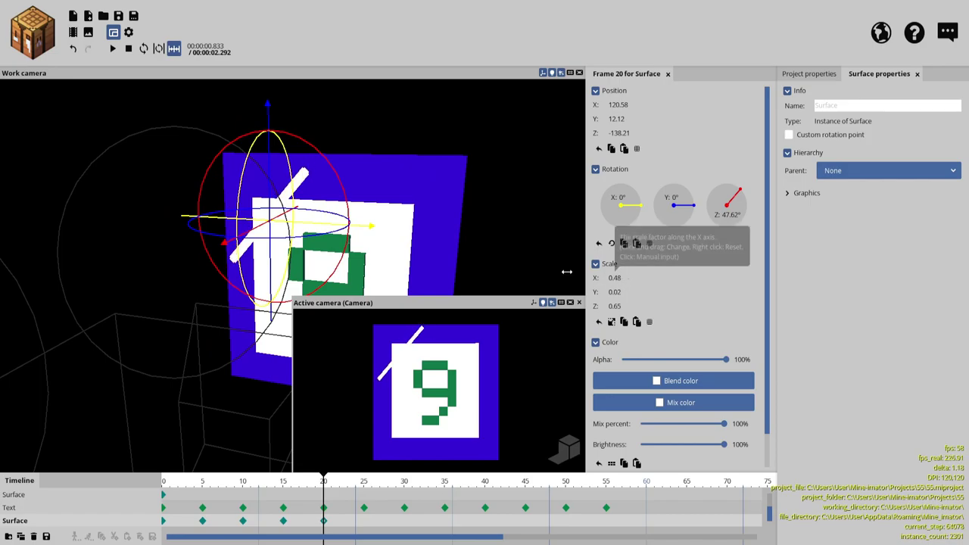
{"action": "left_click_drag", "start_coordinate": [321, 227], "coordinate": [319, 228]}
{"action": "left_click_drag", "start_coordinate": [625, 291], "coordinate": [626, 278]}
{"action": "left_click_drag", "start_coordinate": [500, 182], "coordinate": [530, 176]}
{"action": "left_click_drag", "start_coordinate": [190, 222], "coordinate": [177, 225]}
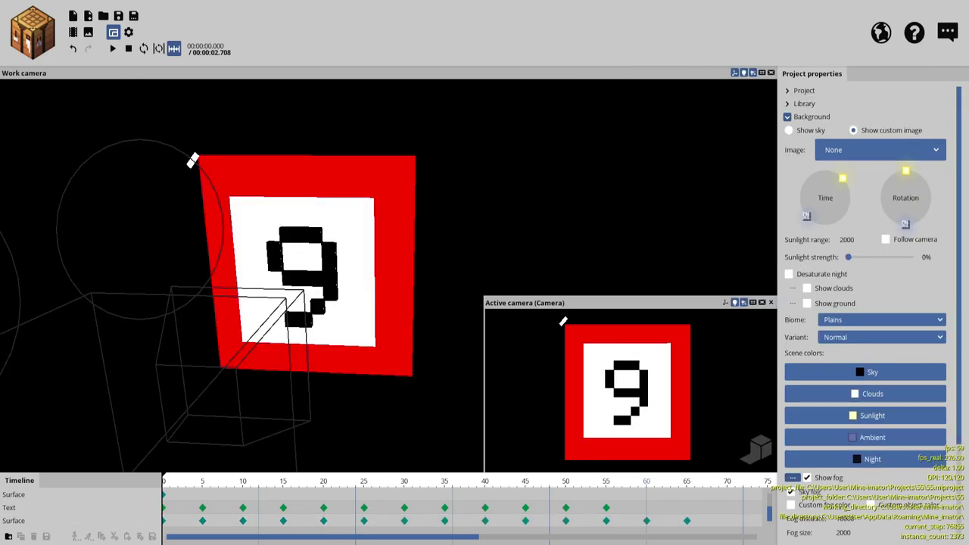
- Play the animation from the start to review the white strip sweeping diagonally across the framed digit
{"action": "key", "text": "space"}
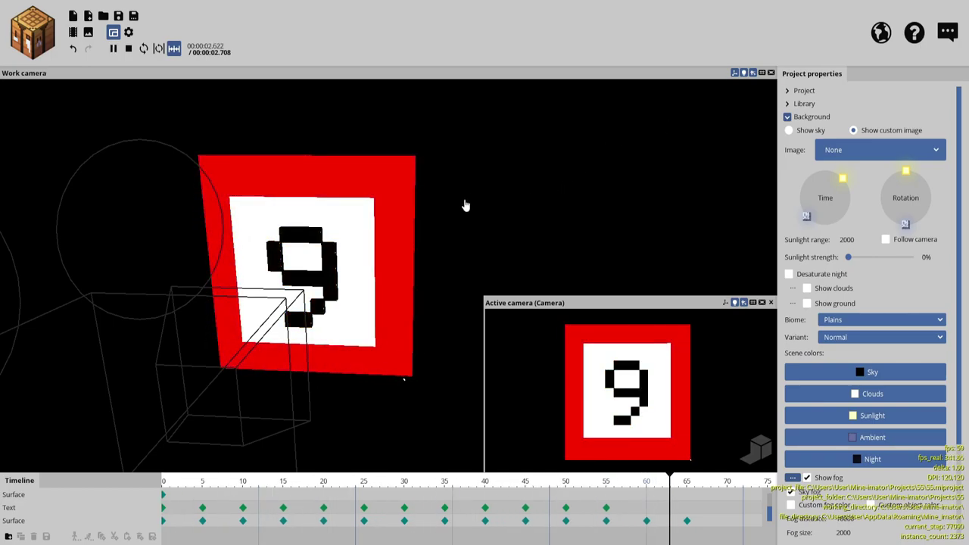
{"action": "key", "text": "space"}
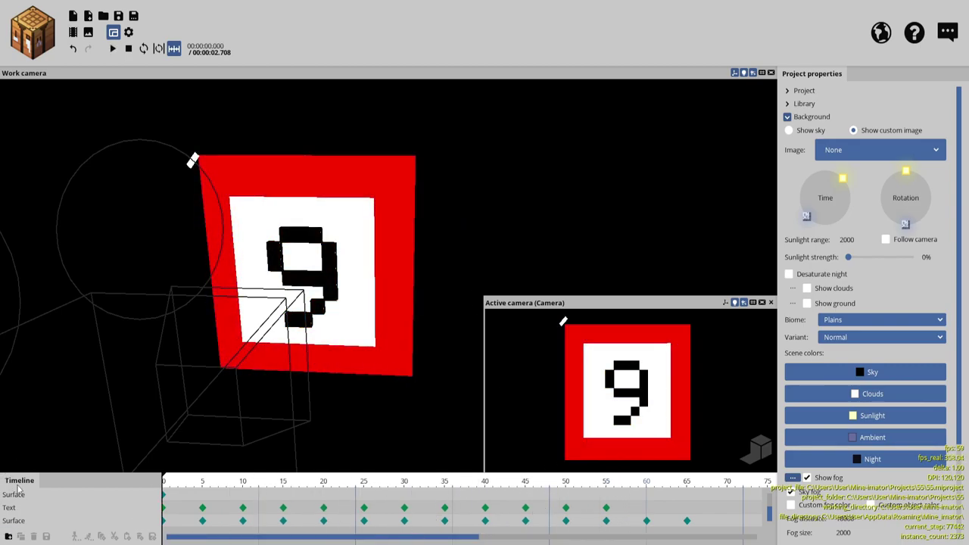
{"action": "middle_click_drag", "start_coordinate": [211, 152], "coordinate": [164, 187]}
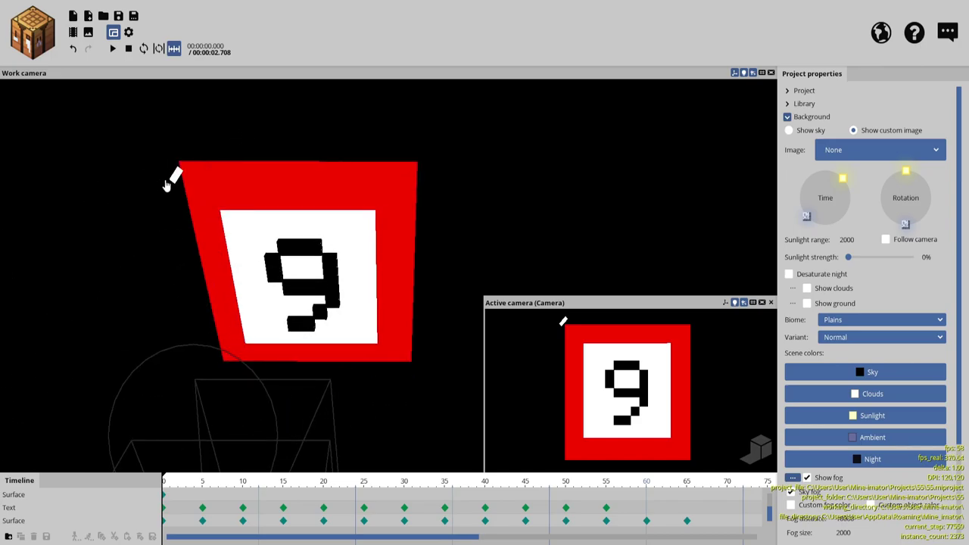
- Delete the white strip's keyframes at frames 5 to 25 and 40 to 55, and preview the smoother sweep
{"action": "left_click", "coordinate": [174, 179]}
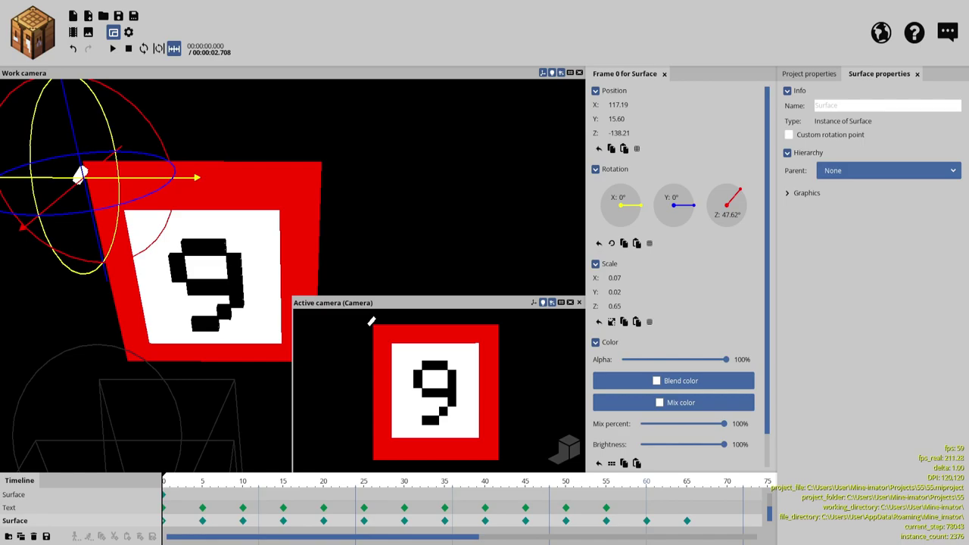
{"action": "left_click_drag", "start_coordinate": [203, 525], "coordinate": [370, 528]}
{"action": "left_click_drag", "start_coordinate": [475, 526], "coordinate": [614, 522], "text": "shift"}
{"action": "left_click", "coordinate": [139, 537]}
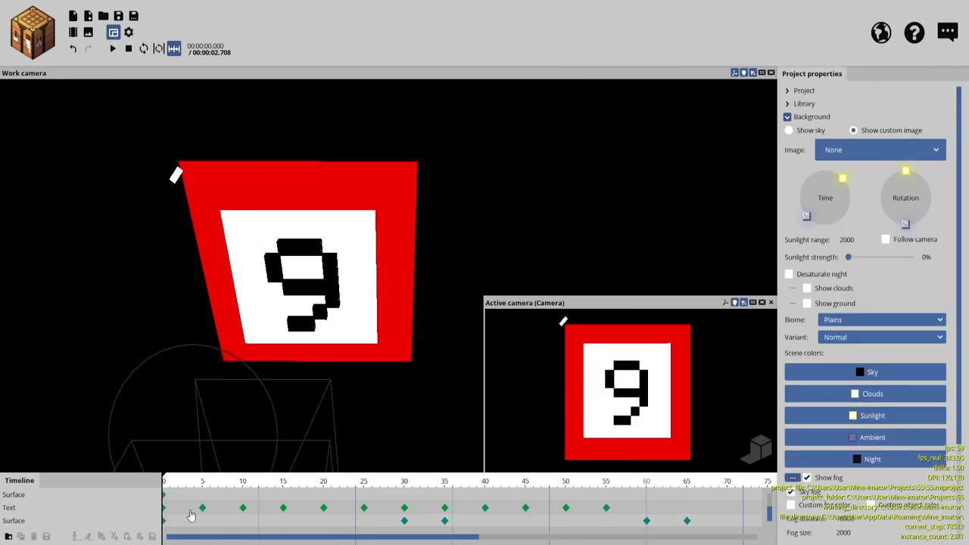
{"action": "key", "text": "space"}
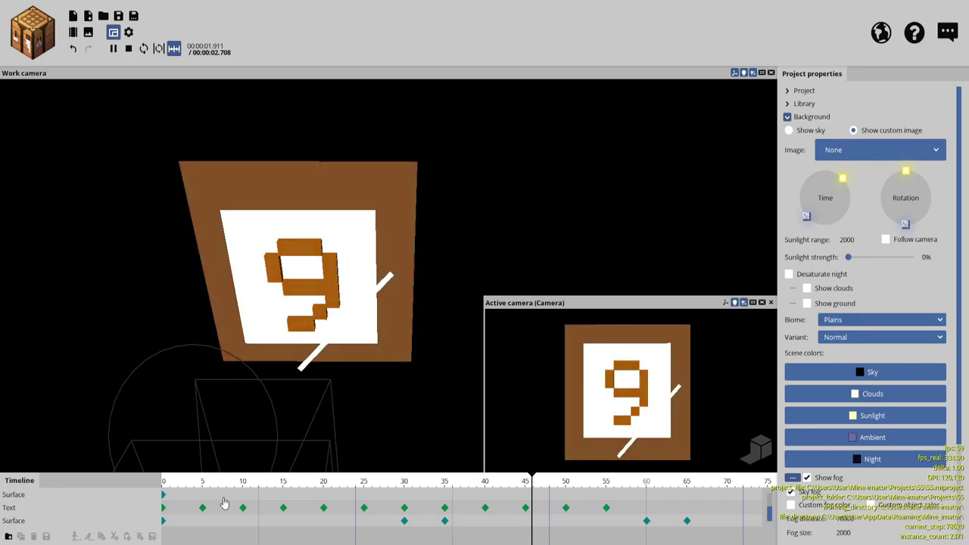
- At frame 35, shift the white strip across to about X 125.41 and lengthen its X scale to about 1.28
{"action": "left_click", "coordinate": [444, 489]}
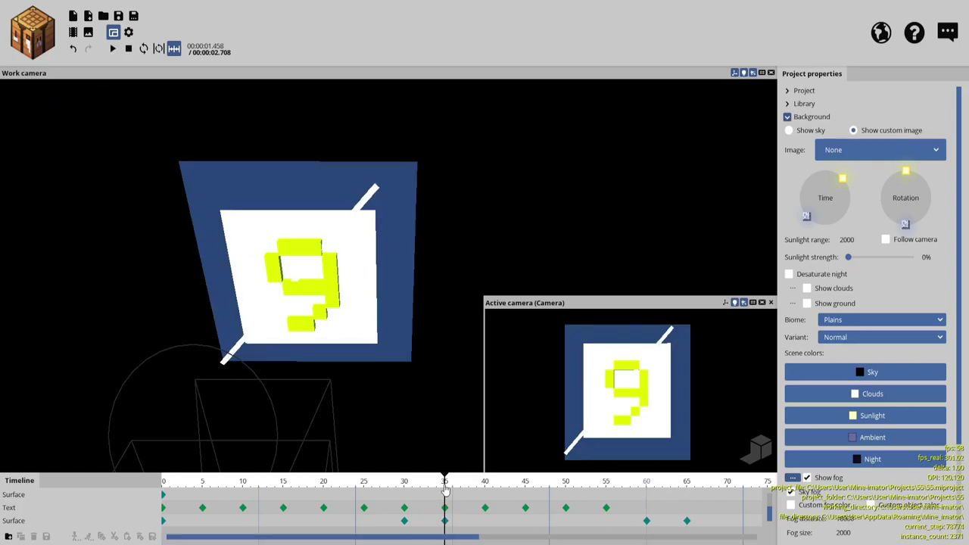
{"action": "left_click", "coordinate": [375, 202]}
{"action": "left_click", "coordinate": [267, 204]}
{"action": "left_click", "coordinate": [364, 201]}
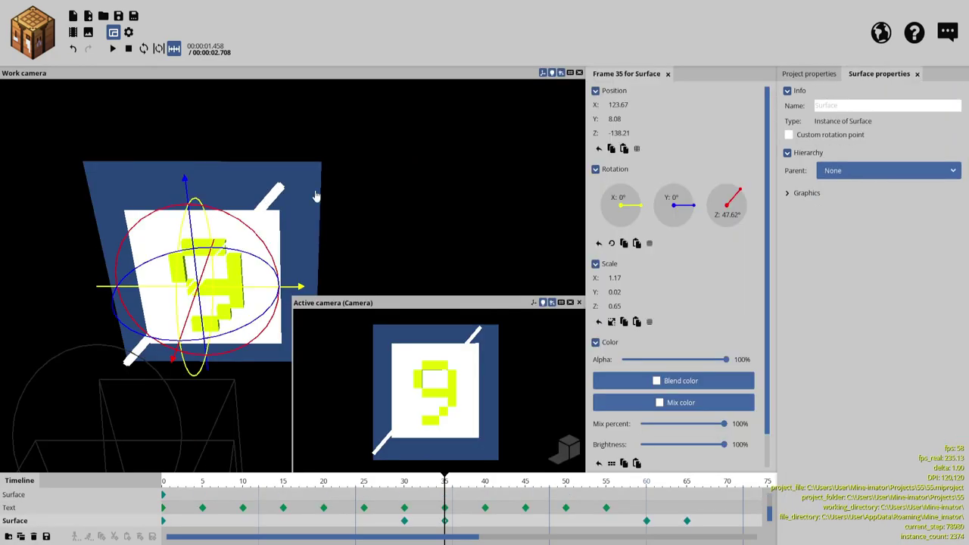
{"action": "left_click", "coordinate": [266, 205]}
{"action": "left_click", "coordinate": [267, 205]}
{"action": "left_click_drag", "start_coordinate": [408, 209], "coordinate": [383, 220]}
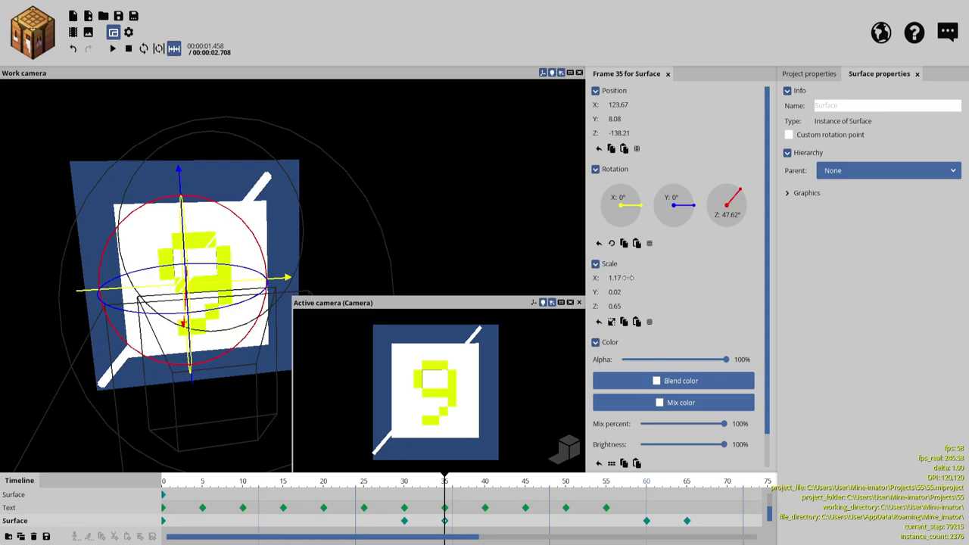
{"action": "left_click_drag", "start_coordinate": [634, 278], "coordinate": [633, 277]}
{"action": "left_click_drag", "start_coordinate": [250, 282], "coordinate": [267, 279]}
{"action": "left_click_drag", "start_coordinate": [615, 278], "coordinate": [614, 278]}
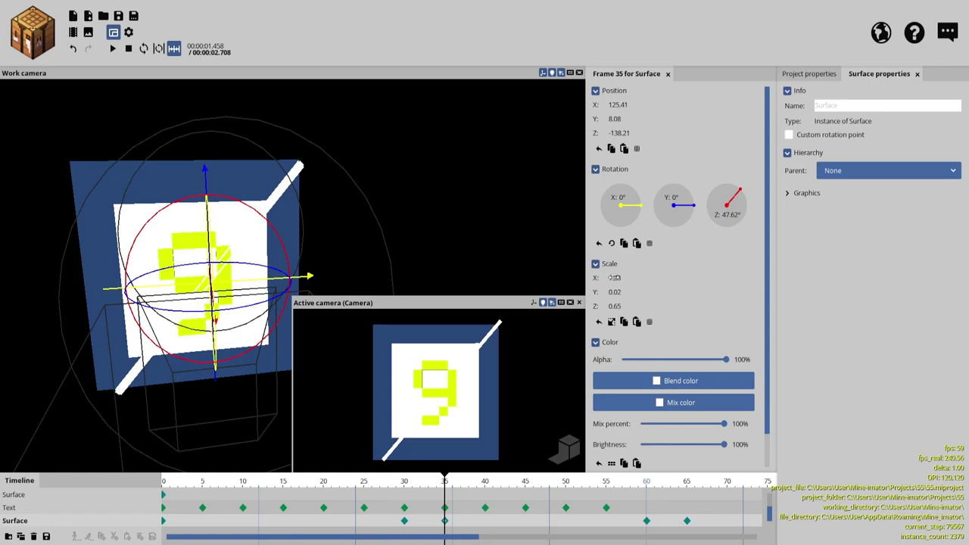
- Set the strip's frame 35 Z rotation to 45° and place it around X 124.85, Y 7.65 with X scale 1.31
{"action": "left_click_drag", "start_coordinate": [270, 242], "coordinate": [278, 242]}
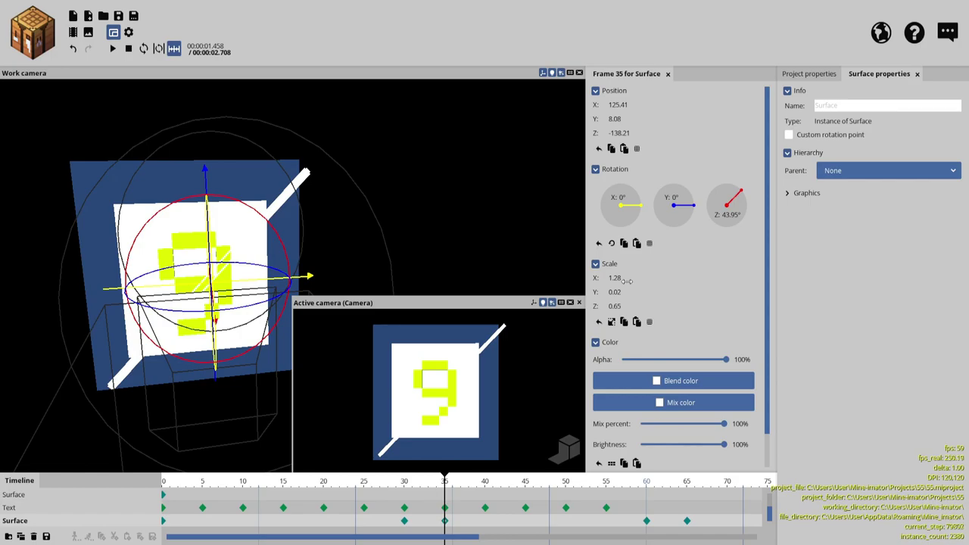
{"action": "left_click_drag", "start_coordinate": [627, 279], "coordinate": [631, 279]}
{"action": "left_click_drag", "start_coordinate": [303, 278], "coordinate": [295, 283]}
{"action": "mouse_move", "coordinate": [640, 280]}
{"action": "left_mouse_down"}
{"action": "mouse_move", "coordinate": [628, 279]}
{"action": "mouse_move", "coordinate": [637, 271]}
{"action": "left_mouse_up"}
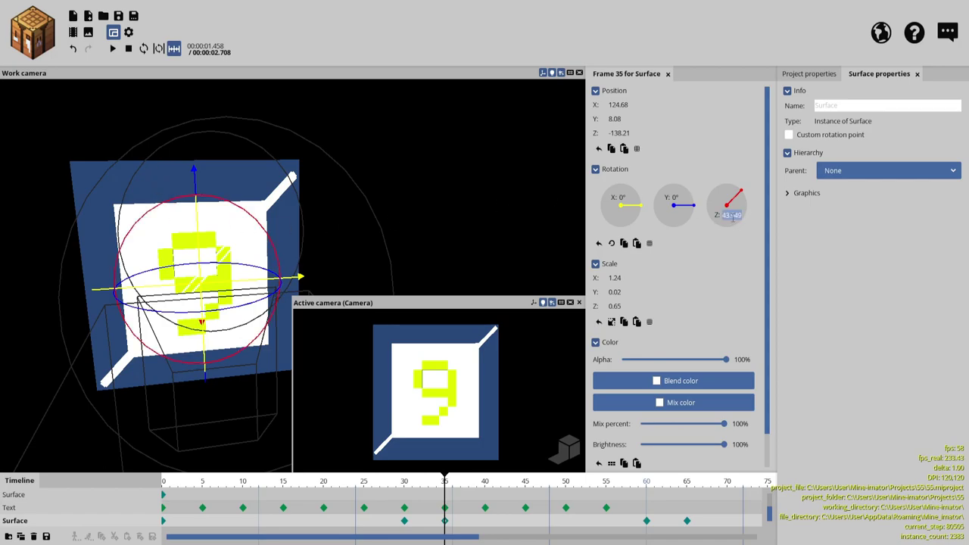
{"action": "type", "text": "45"}
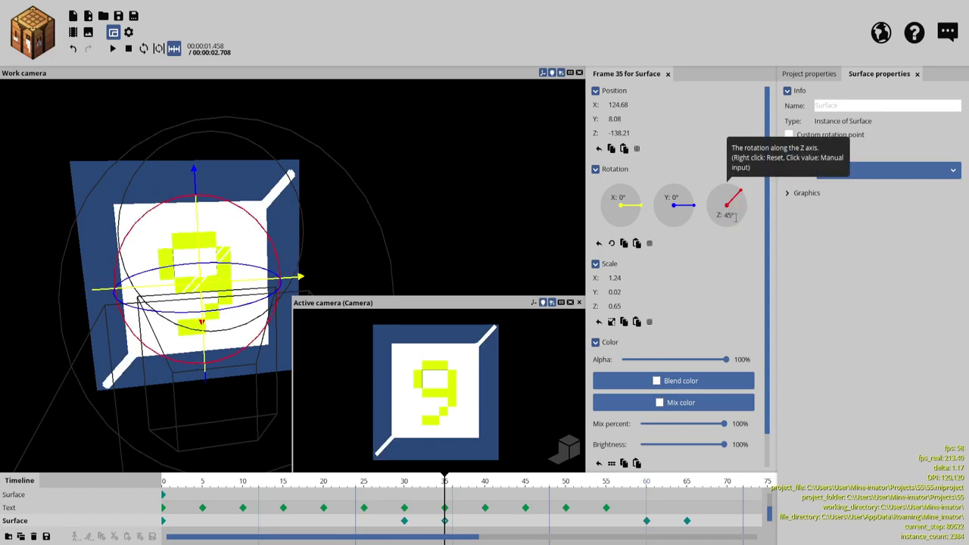
{"action": "left_click_drag", "start_coordinate": [199, 177], "coordinate": [199, 183]}
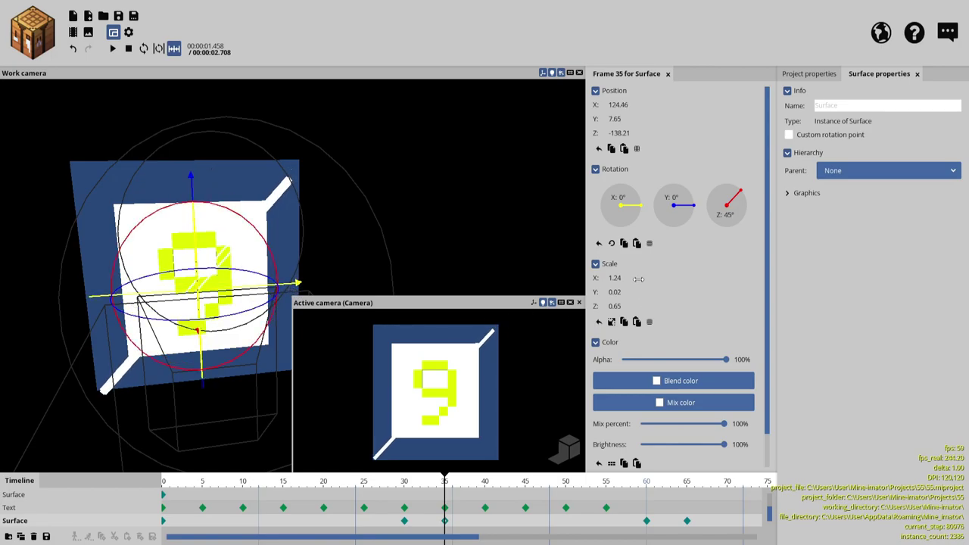
{"action": "left_click_drag", "start_coordinate": [257, 287], "coordinate": [271, 285]}
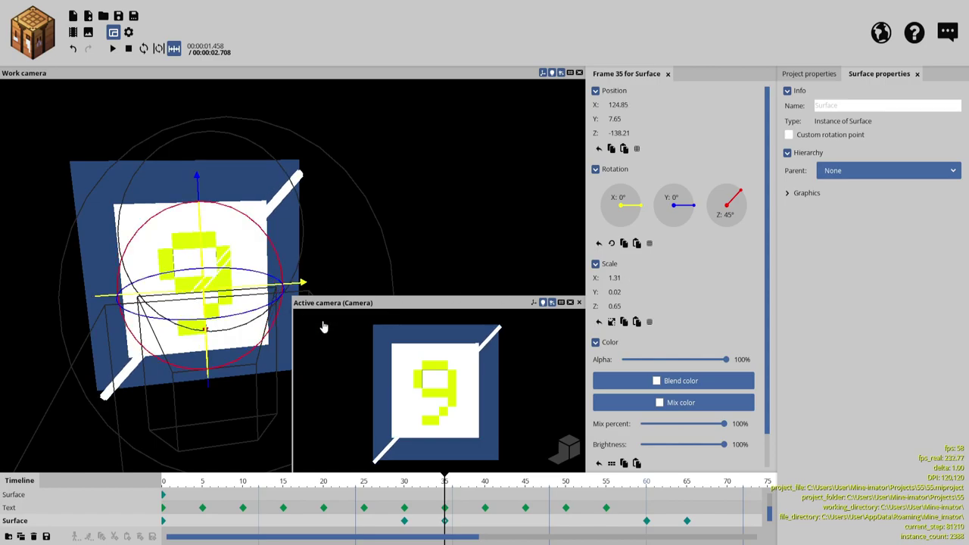
- Replay the animation from the start and examine the strip's sweep across the framed digit from another viewing angle
{"action": "key", "text": "space"}
{"action": "key", "text": "space"}
{"action": "left_click_drag", "start_coordinate": [215, 484], "coordinate": [161, 476]}
{"action": "left_click", "coordinate": [455, 217]}
{"action": "key", "text": "space"}
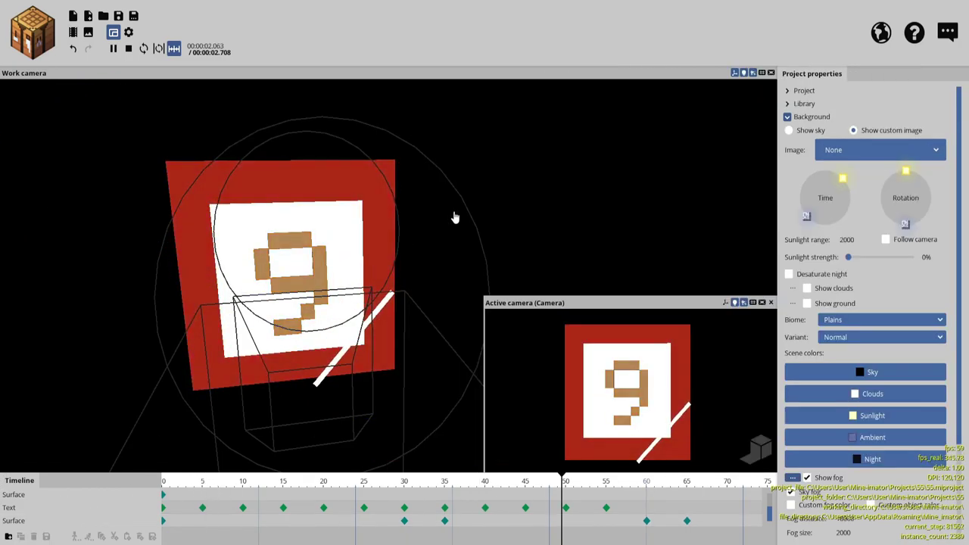
{"action": "key", "text": "space"}
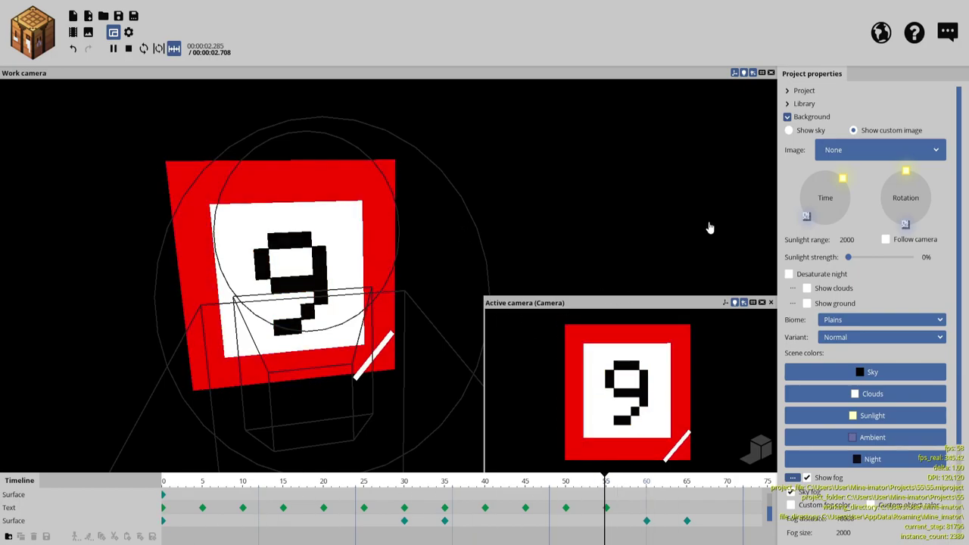
{"action": "left_click_drag", "start_coordinate": [710, 228], "coordinate": [762, 227]}
{"action": "right_click_drag", "start_coordinate": [761, 228], "coordinate": [587, 256]}
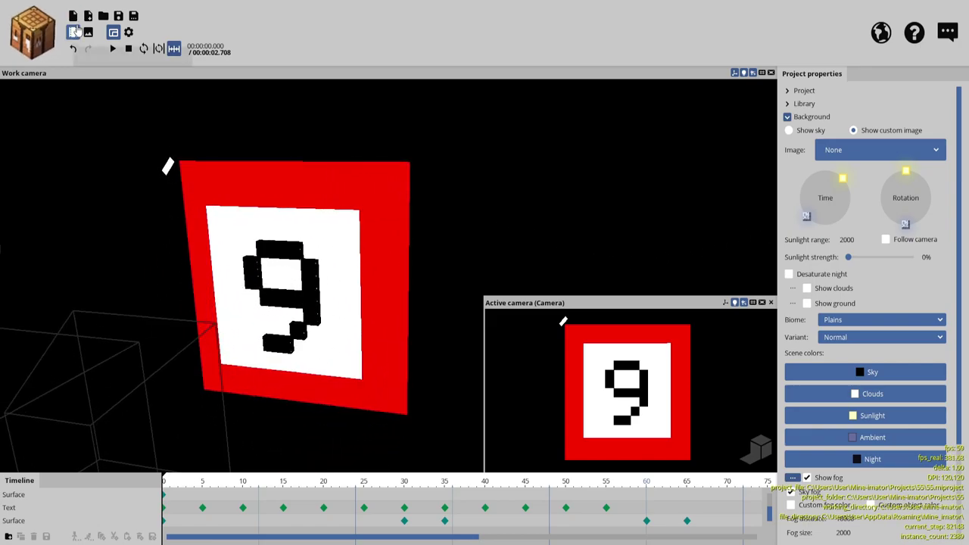
- Configure the movie export with the Avatar (512x512) video size and a framerate of 60, and proceed to saving it
{"action": "left_click", "coordinate": [76, 32]}
{"action": "left_click", "coordinate": [466, 203]}
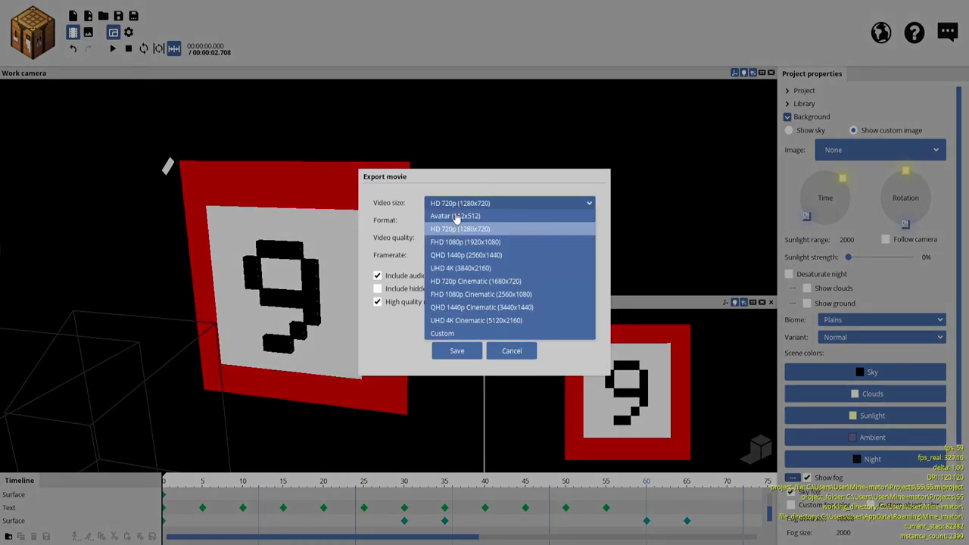
{"action": "left_click", "coordinate": [457, 216]}
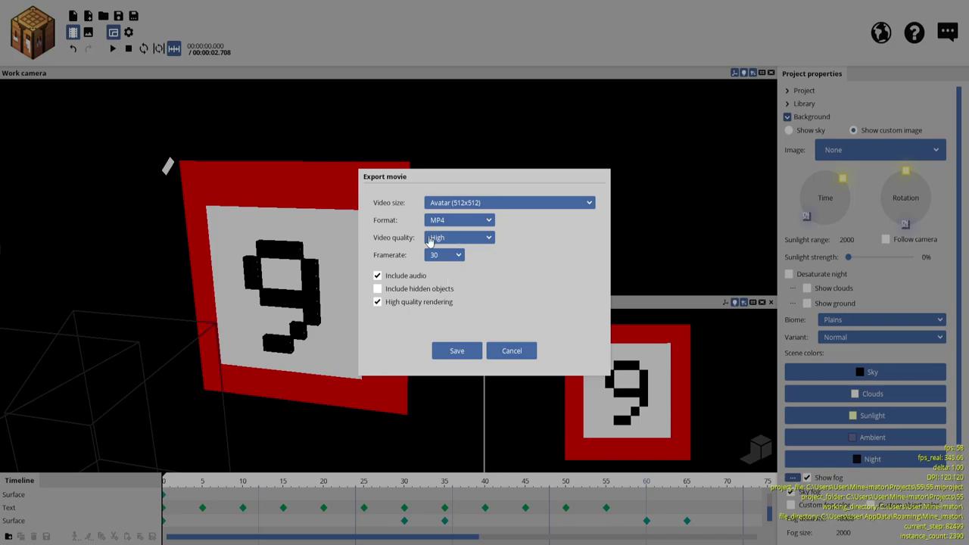
{"action": "left_click", "coordinate": [455, 256]}
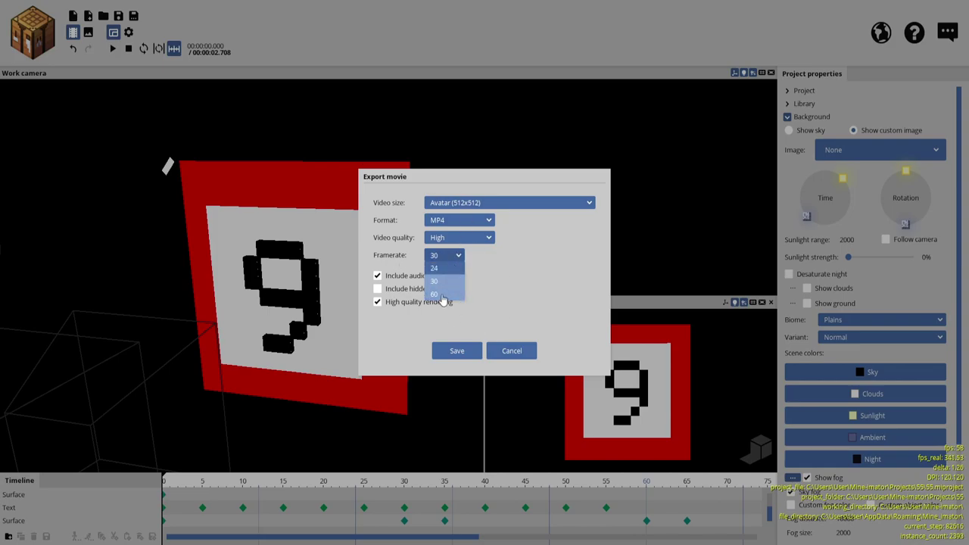
{"action": "left_click", "coordinate": [443, 295]}
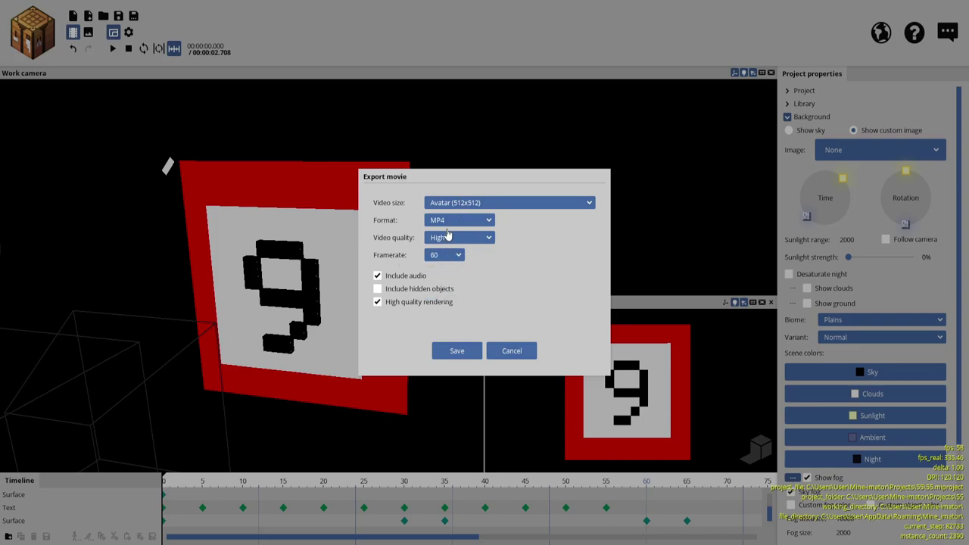
{"action": "left_click", "coordinate": [458, 353]}
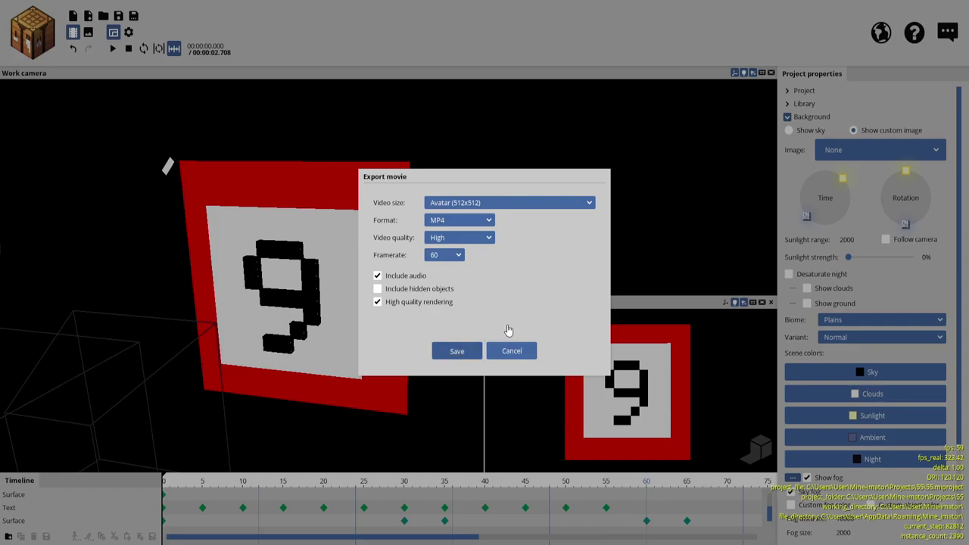